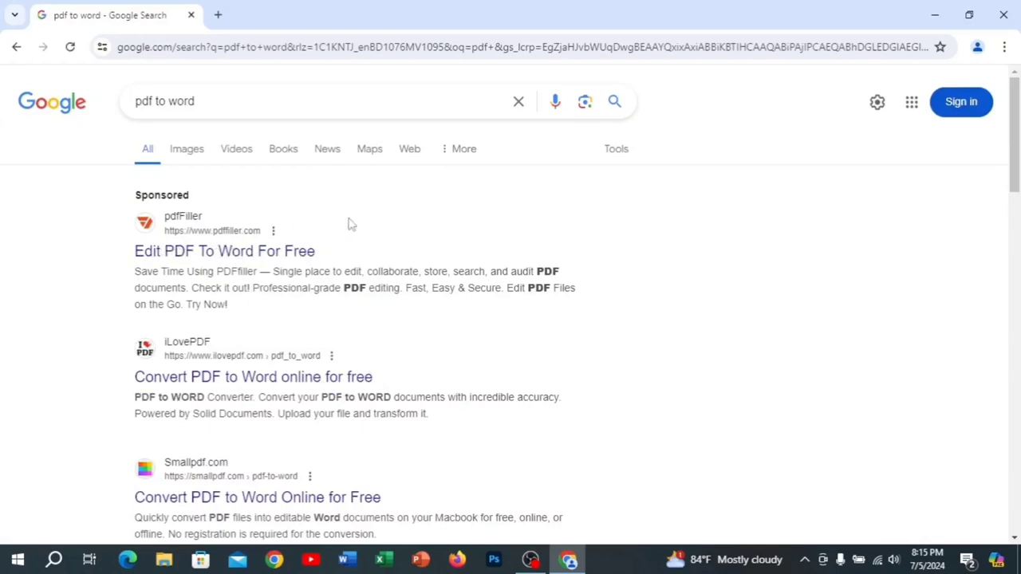
From the Google results for 'pdf to word', open iLovePDF's PDF to Word converter and start choosing a file.
scroll(356, 224, "down", 1)
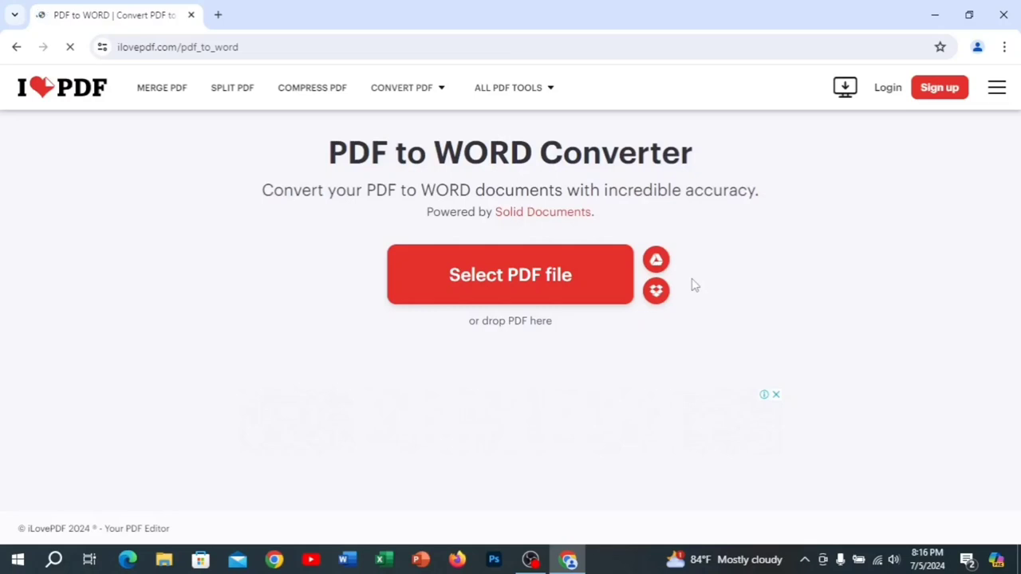
left_click(490, 291)
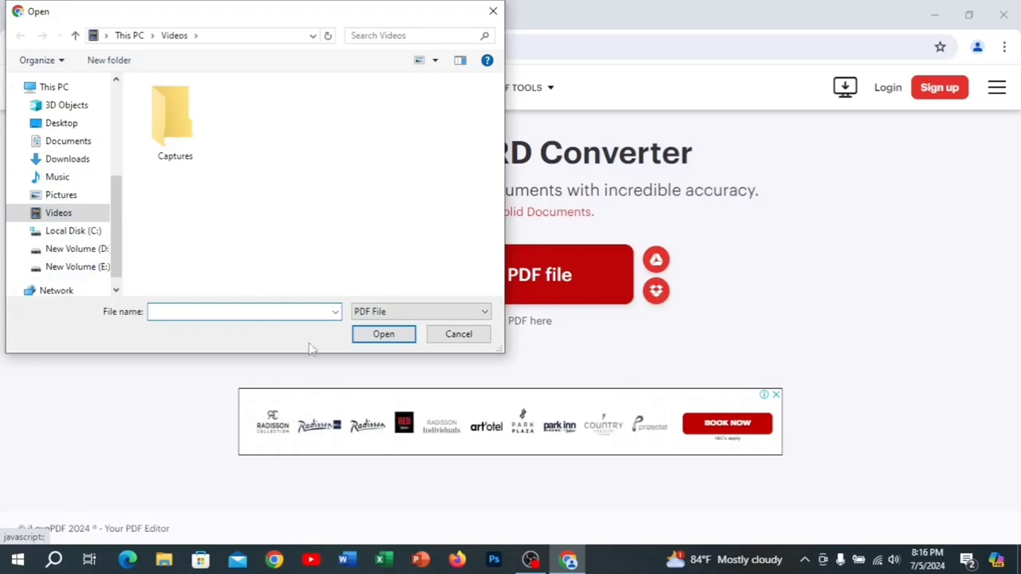
left_click(493, 11)
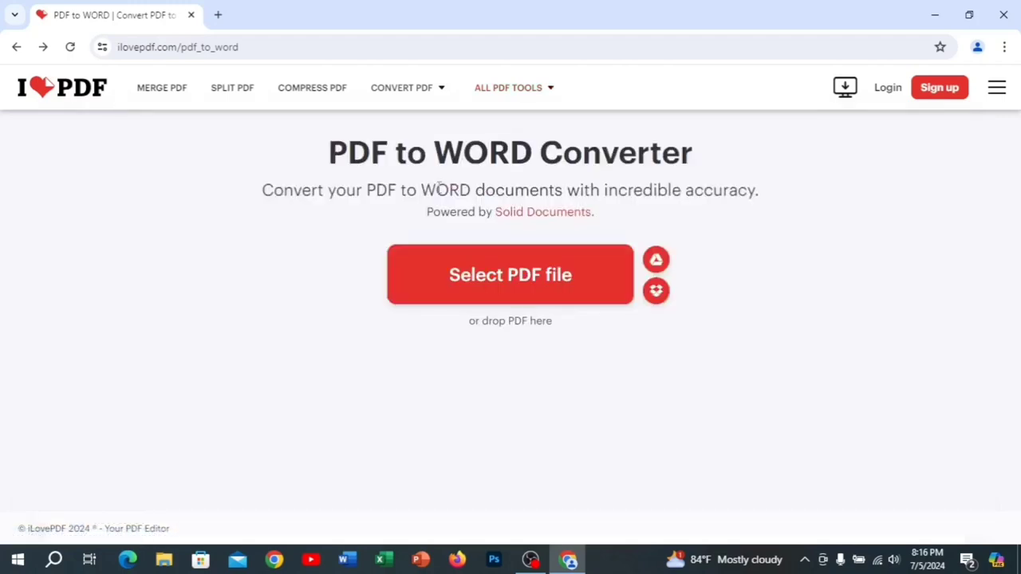
Switch to iLovePDF's JPG to PDF tool from the ALL PDF TOOLS menu.
mouse_move(511, 84)
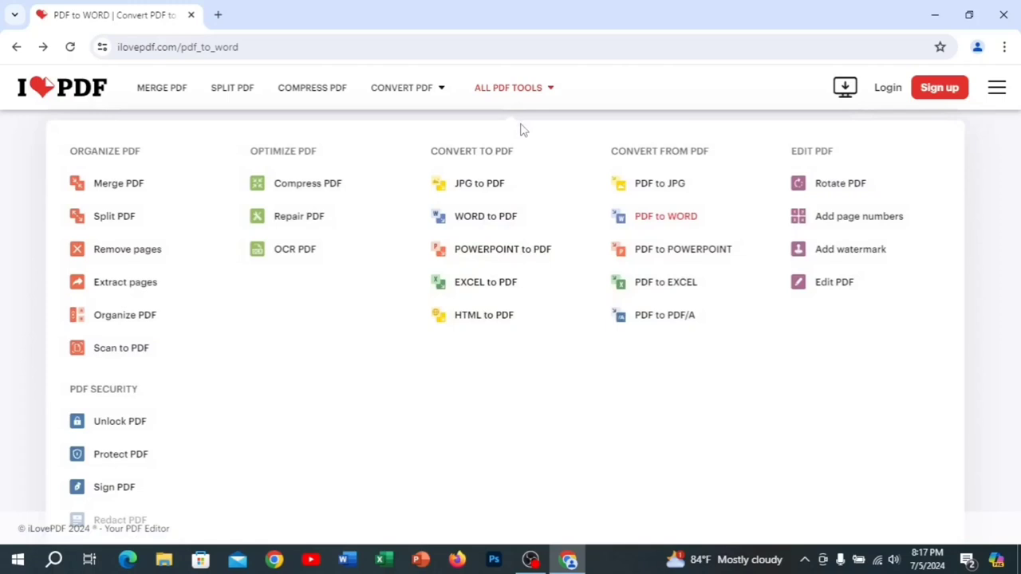
left_click(462, 185)
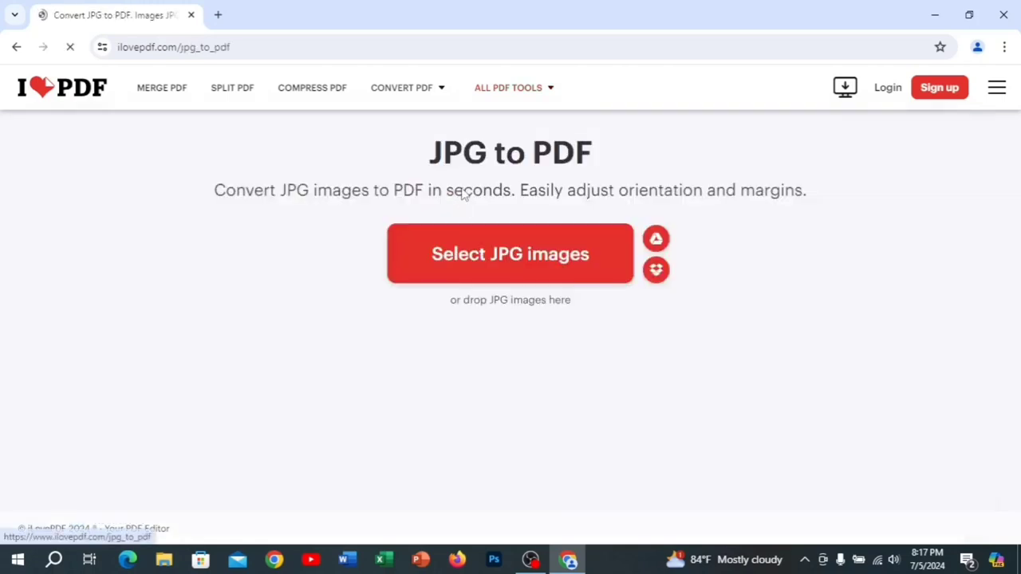
Upload the passport photo photo_2024-06-12_00-00-17.jpg to the JPG to PDF tool.
left_click(485, 255)
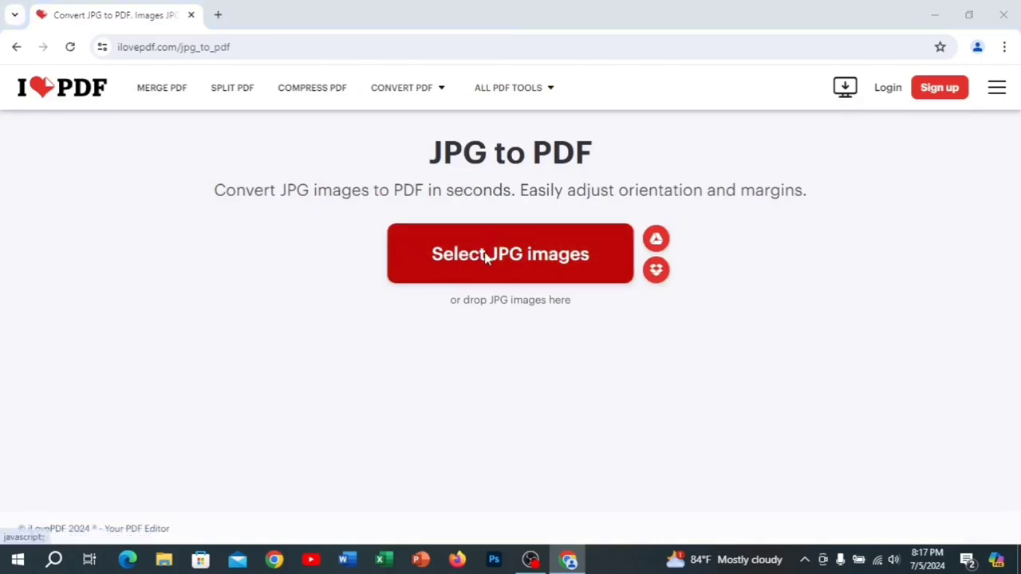
scroll(319, 199, "down", 3)
left_click(263, 219)
scroll(263, 219, "up", 2)
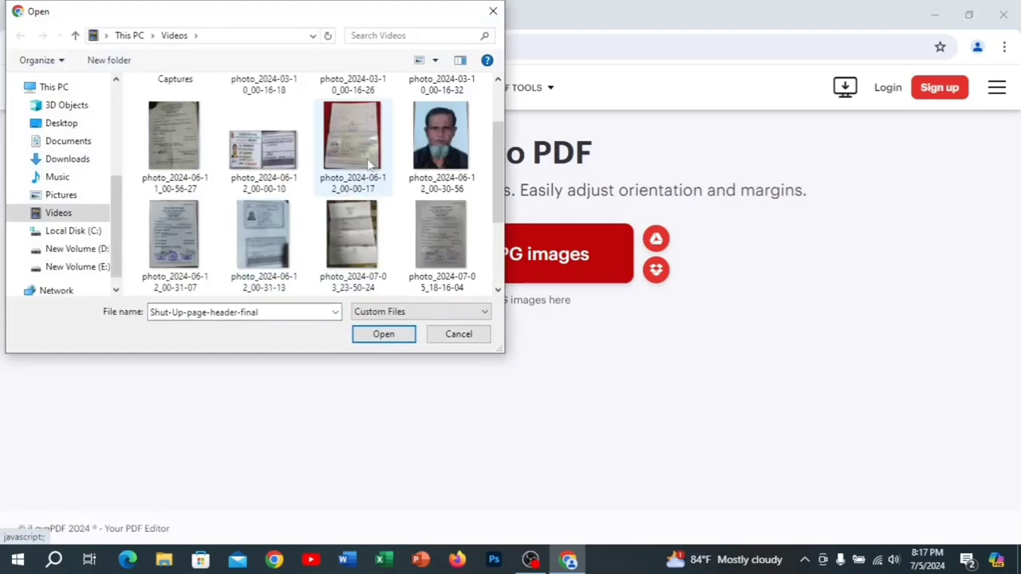
left_click(352, 136)
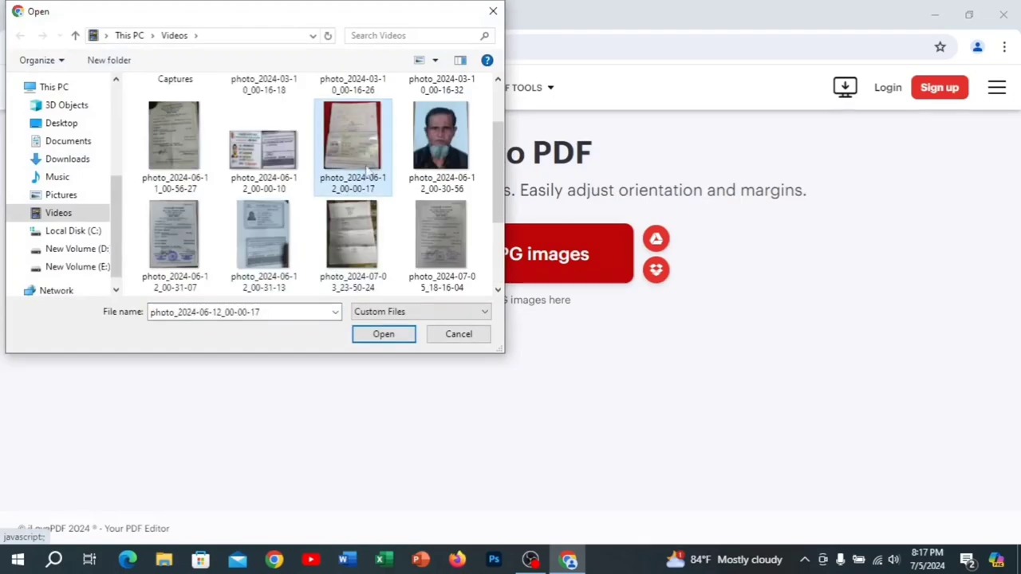
left_click(381, 334)
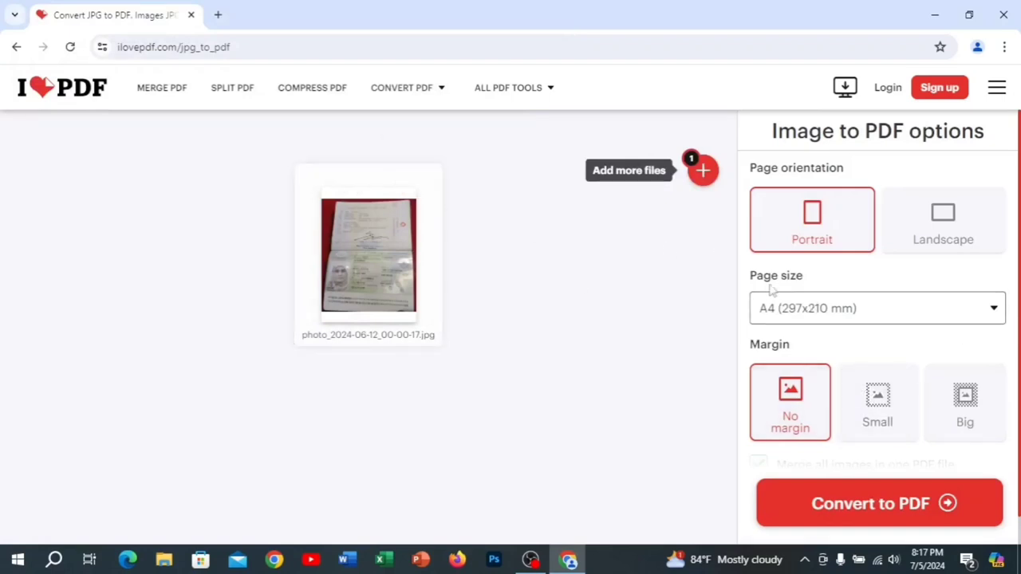
Convert the photo to an A4 portrait PDF and show the 121 KB download in its folder.
scroll(907, 303, "down", 1)
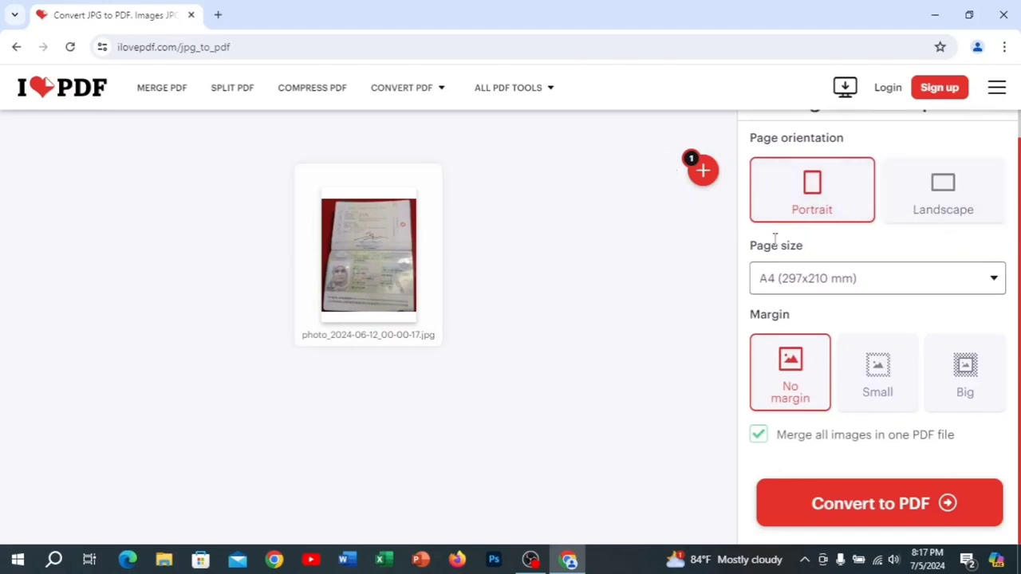
scroll(825, 244, "up", 1)
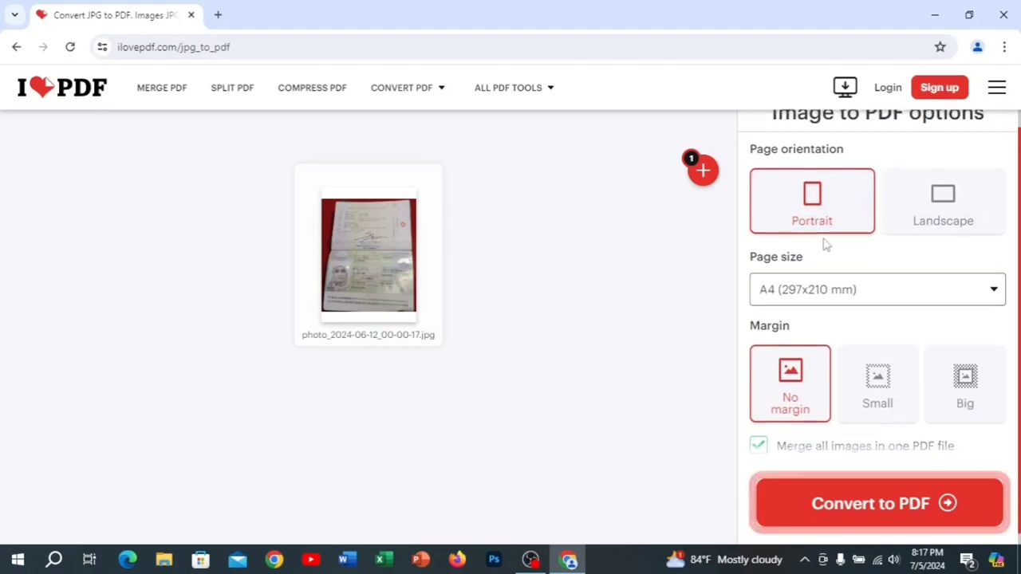
scroll(825, 213, "down", 1)
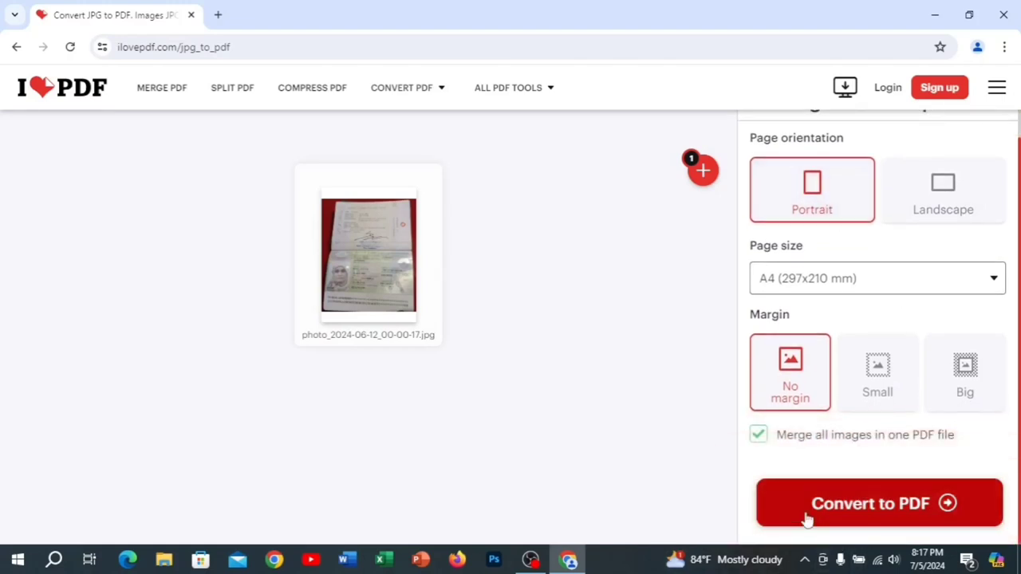
left_click(883, 514)
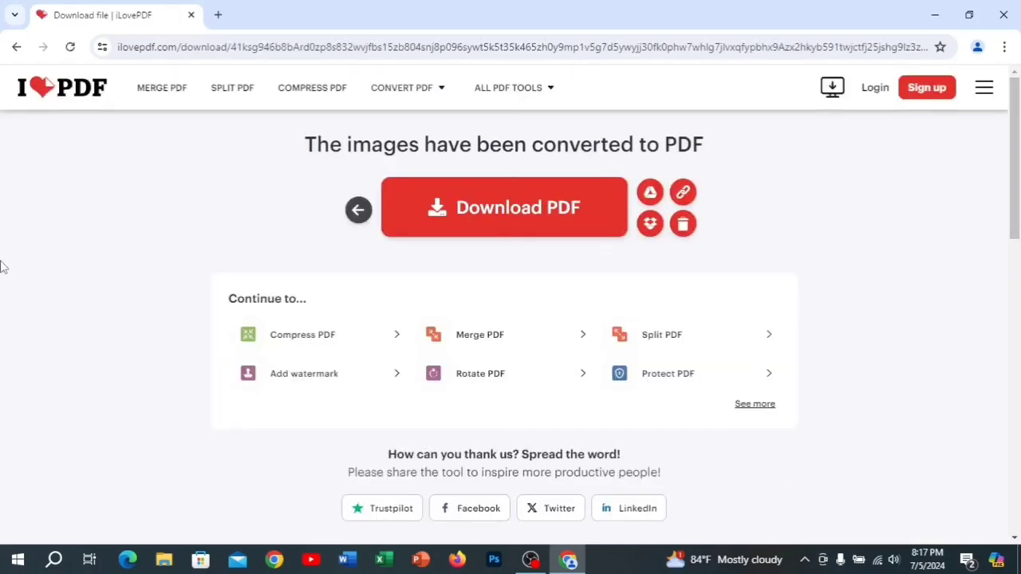
scroll(335, 167, "down", 3)
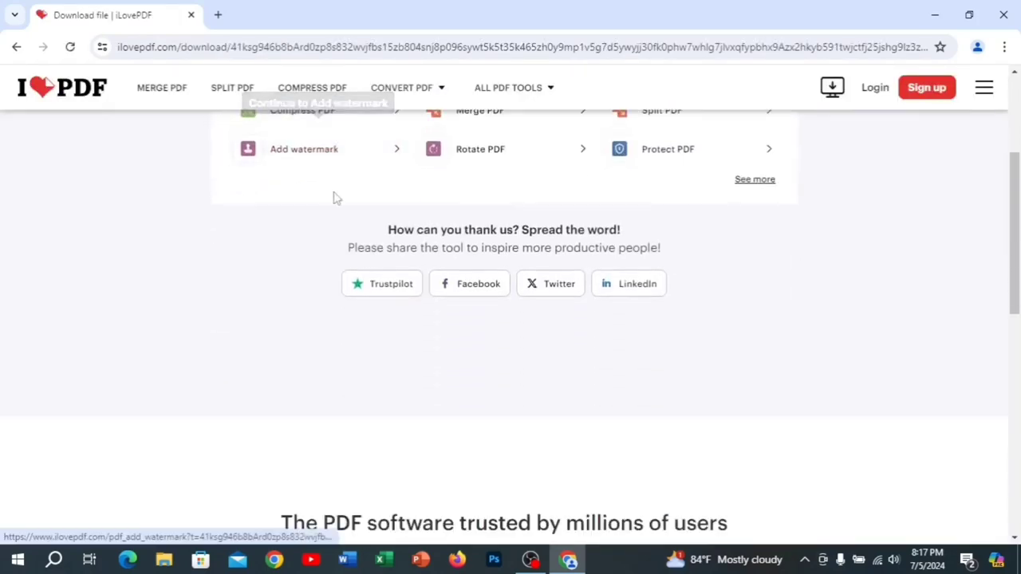
scroll(335, 199, "up", 3)
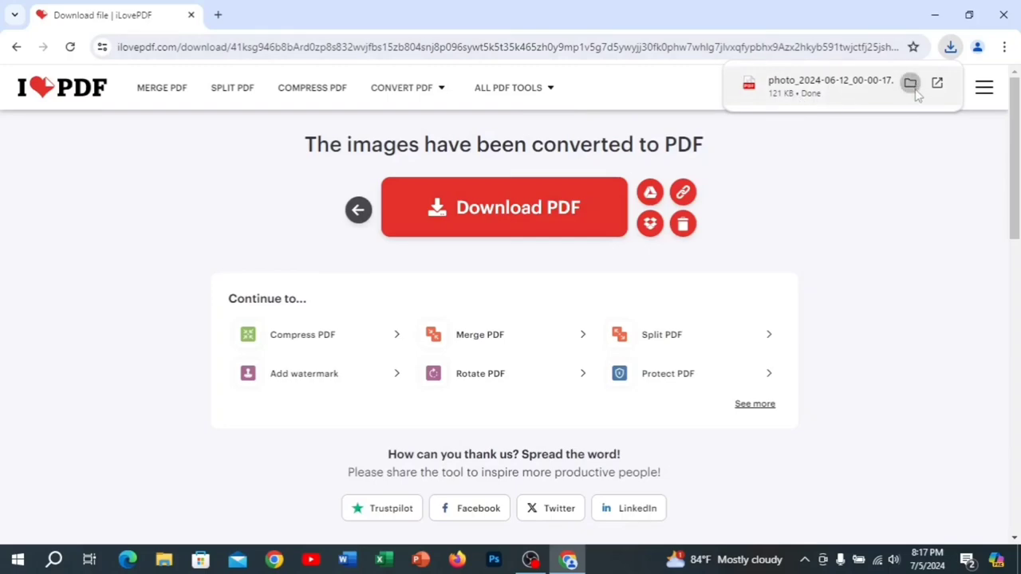
left_click(910, 84)
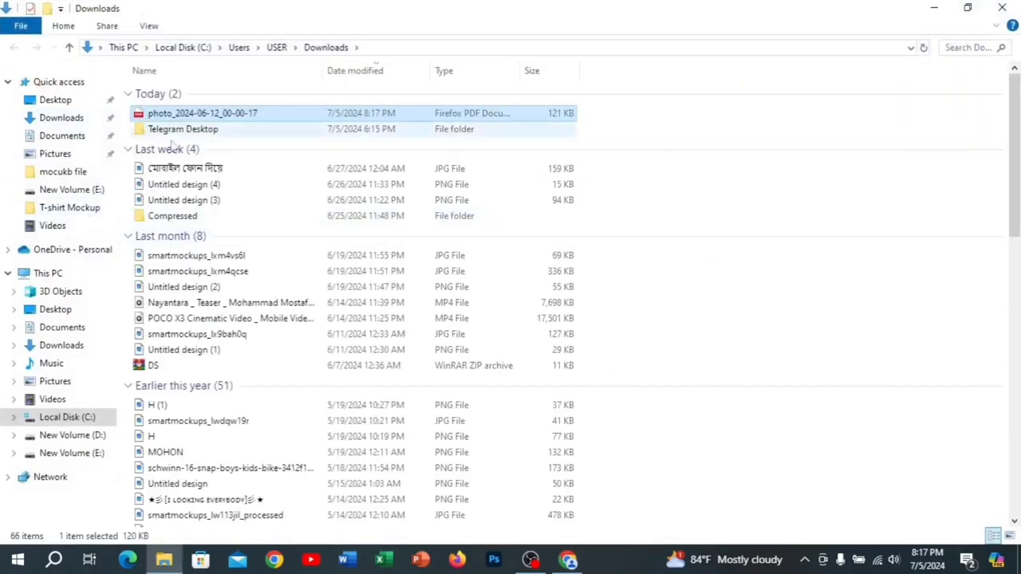
Check the new PDF in the Downloads folder, then close File Explorer.
left_click_drag(151, 117, 262, 124)
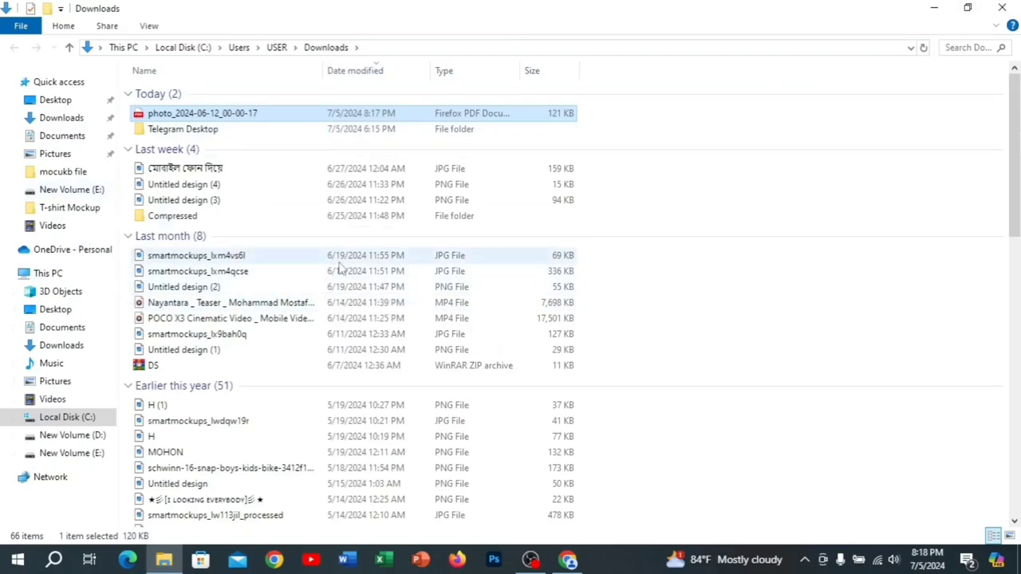
left_click(1016, 8)
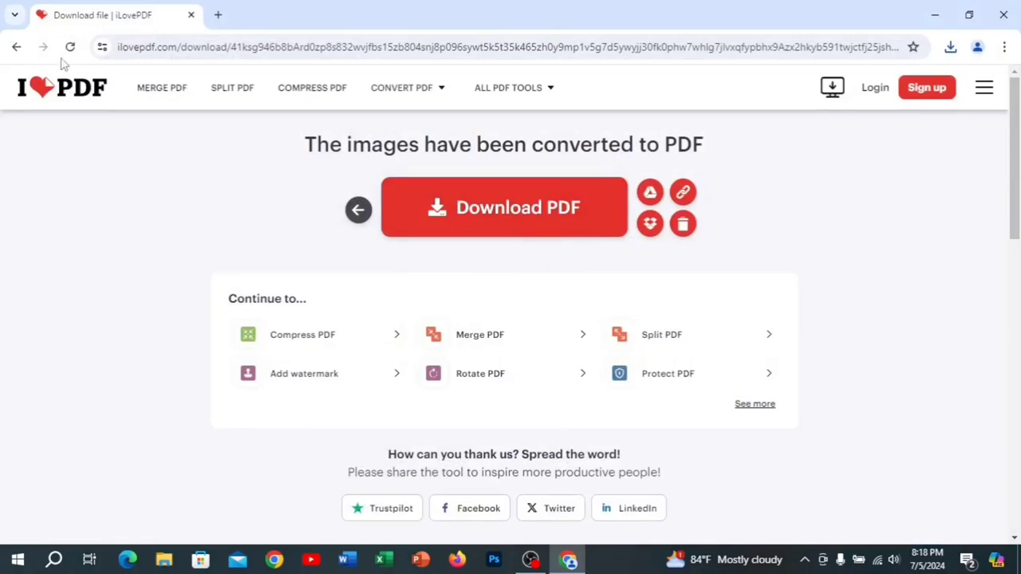
Go back from the JPG to PDF page and open the PDF to WORD converter from the CONVERT PDF menu.
left_click(17, 47)
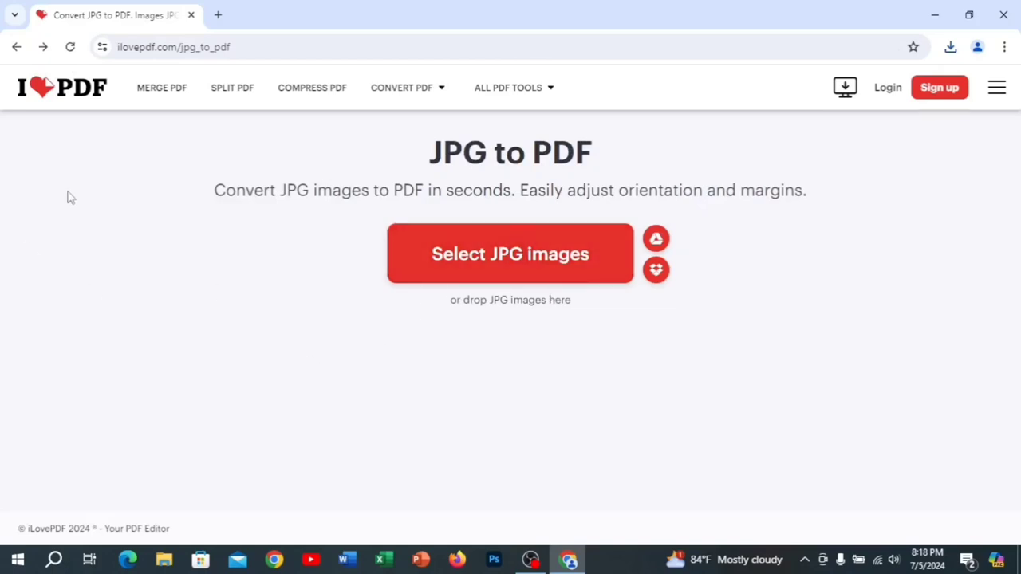
mouse_move(397, 94)
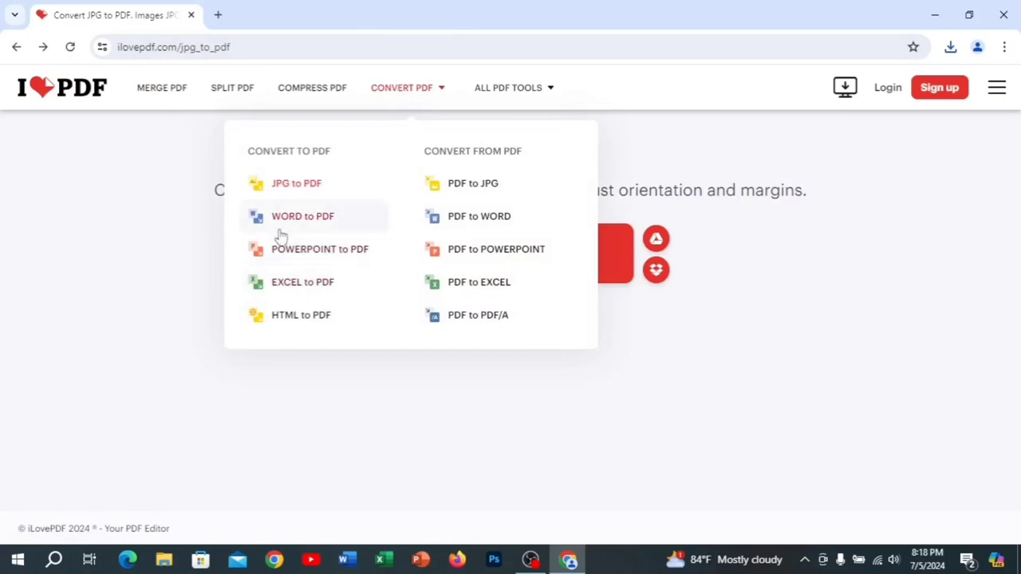
left_click(466, 231)
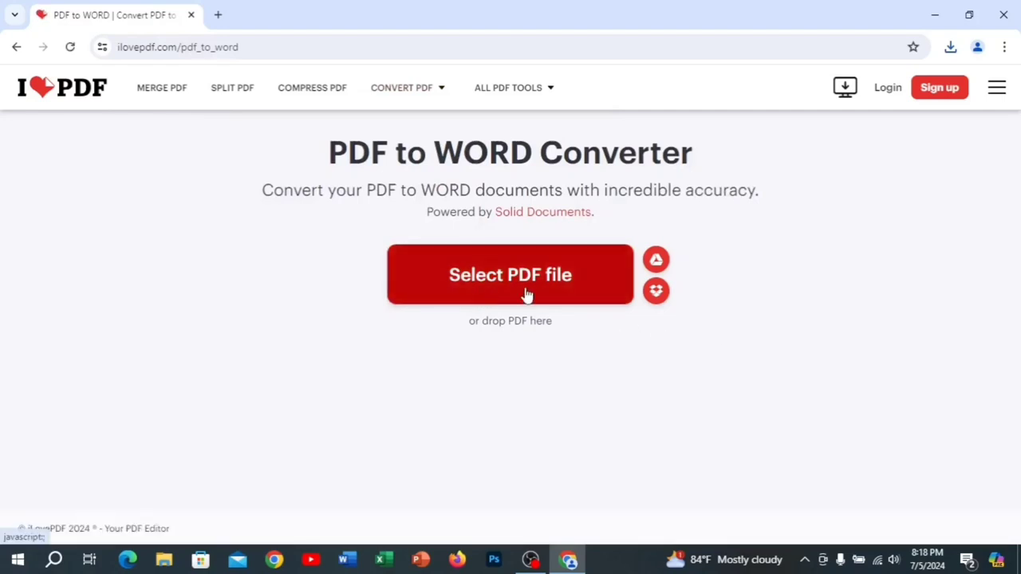
Browse to the Downloads folder and open photo_2024-06-12_00-00-17.pdf for Word conversion.
left_click(526, 292)
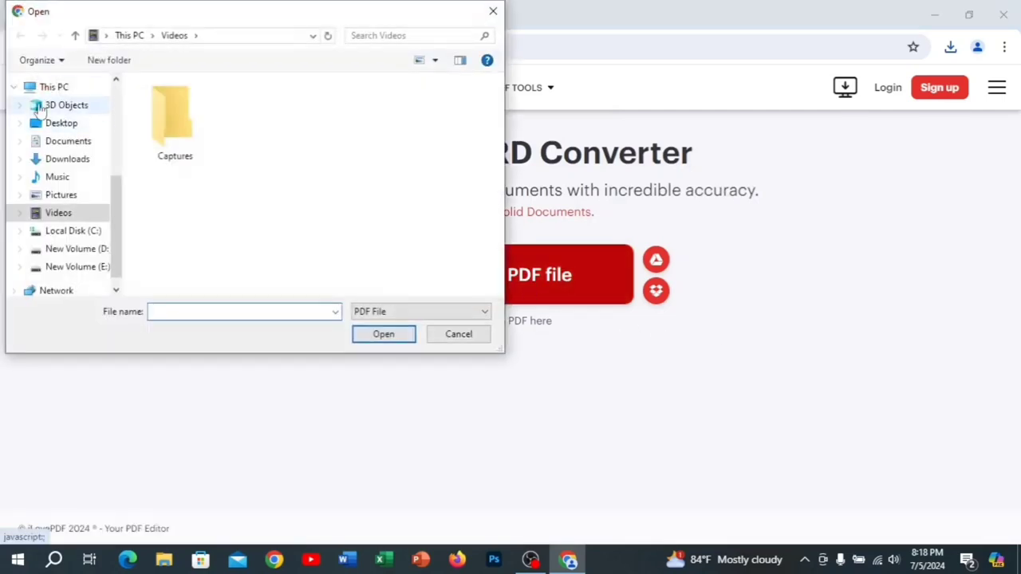
left_click(70, 87)
scroll(111, 199, "up", 4)
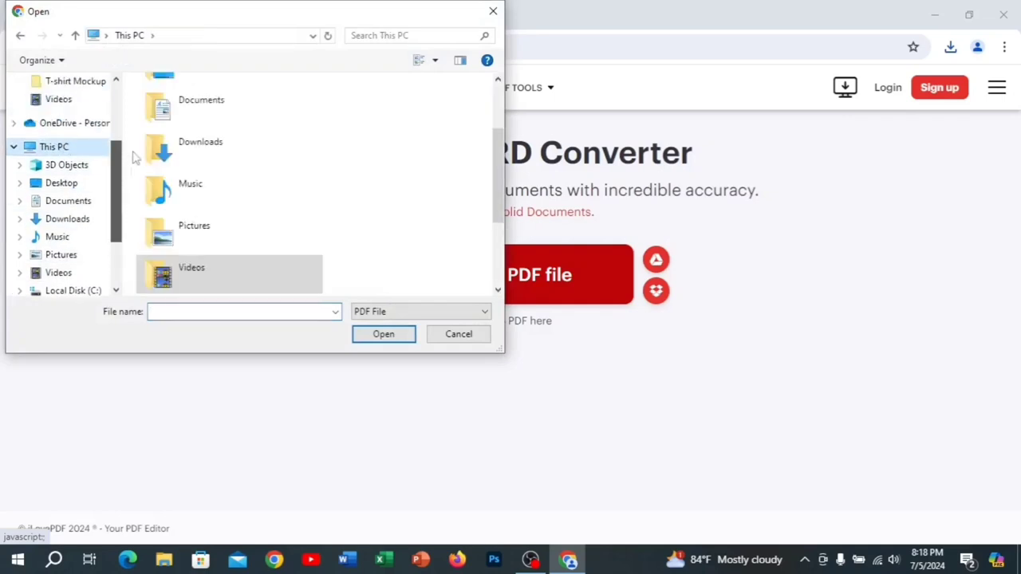
left_click(63, 92)
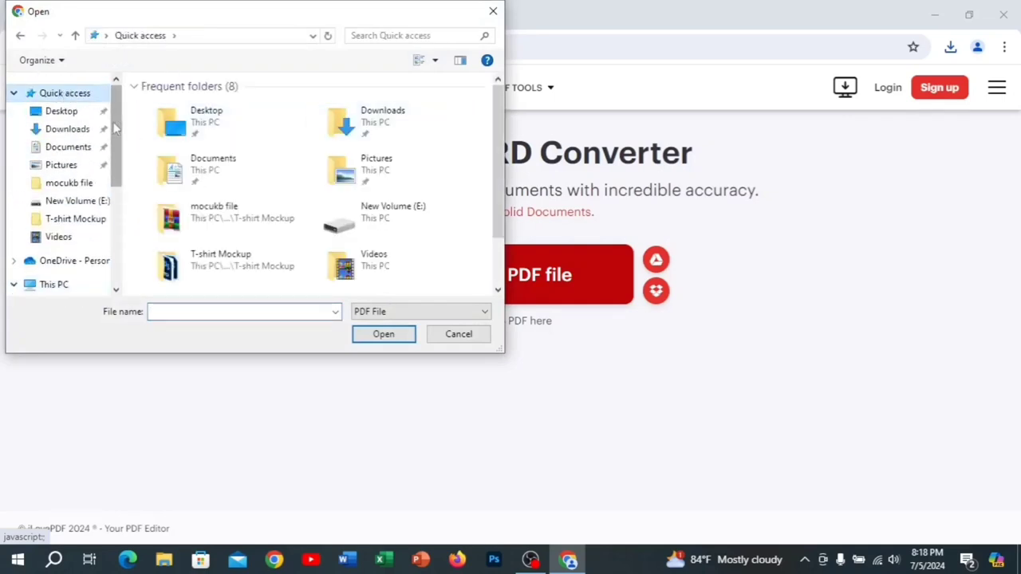
scroll(346, 226, "down", 1)
scroll(346, 226, "up", 1)
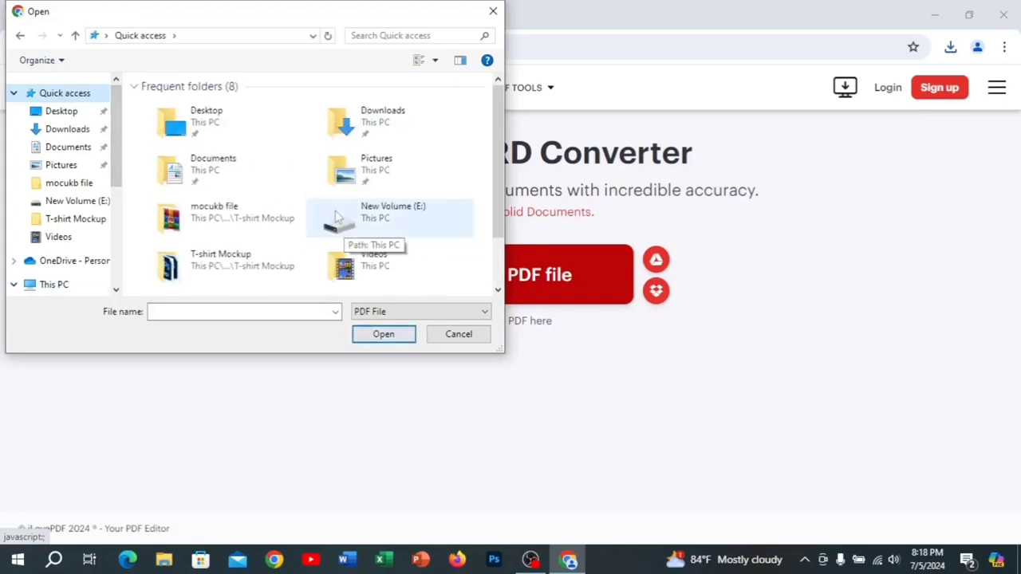
scroll(344, 201, "down", 1)
scroll(344, 202, "up", 1)
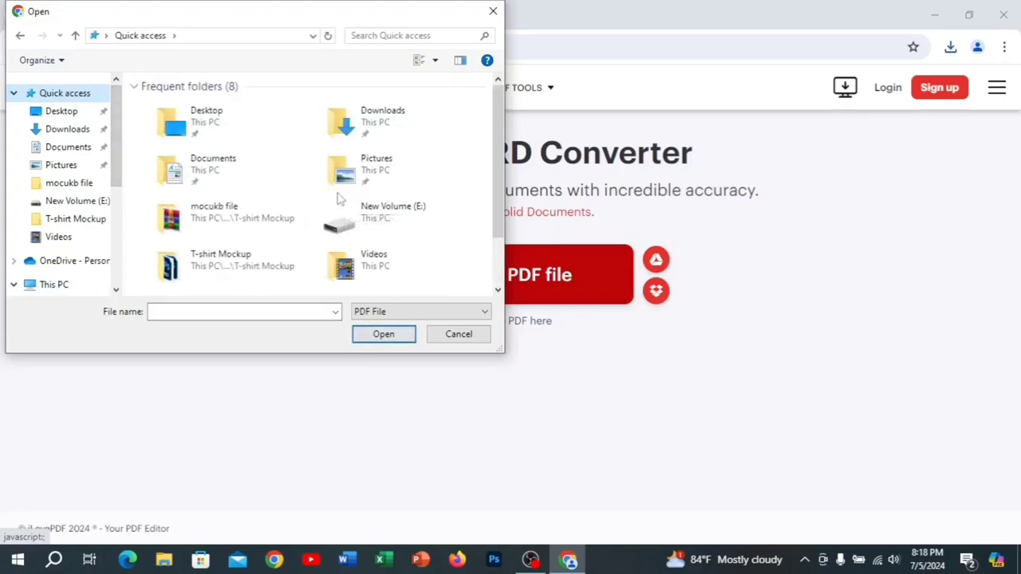
left_click(61, 110)
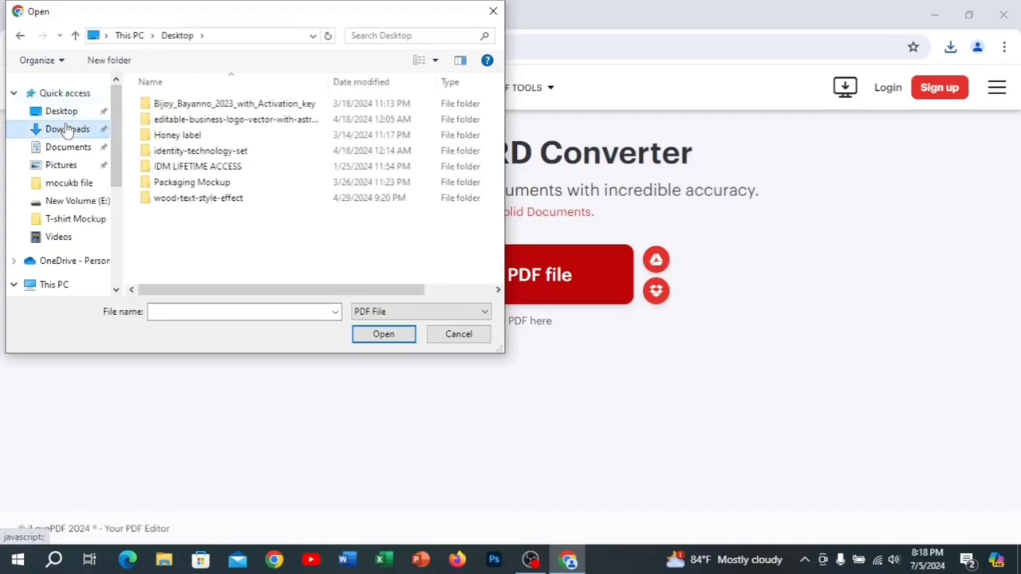
left_click(67, 130)
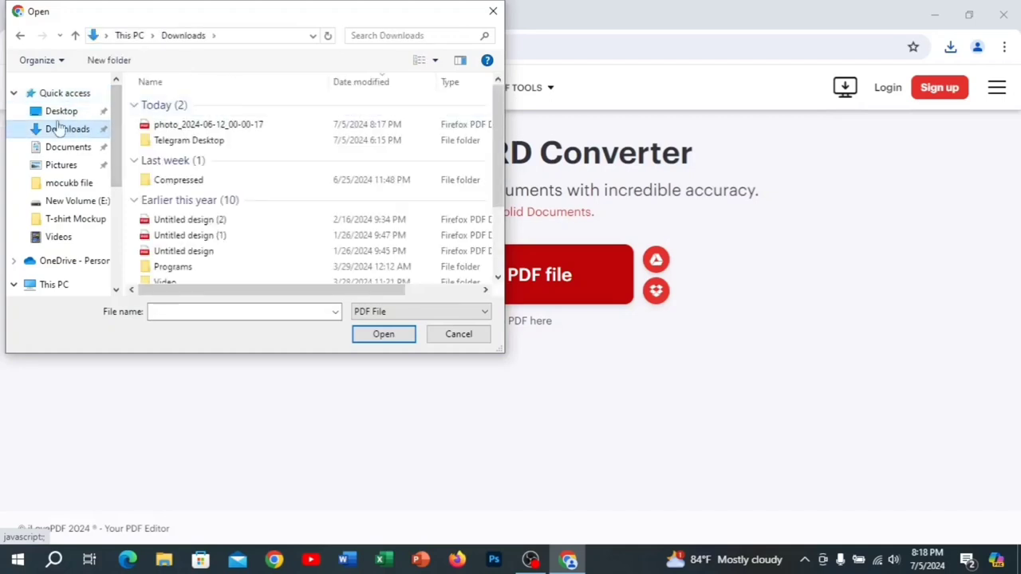
left_click(279, 128)
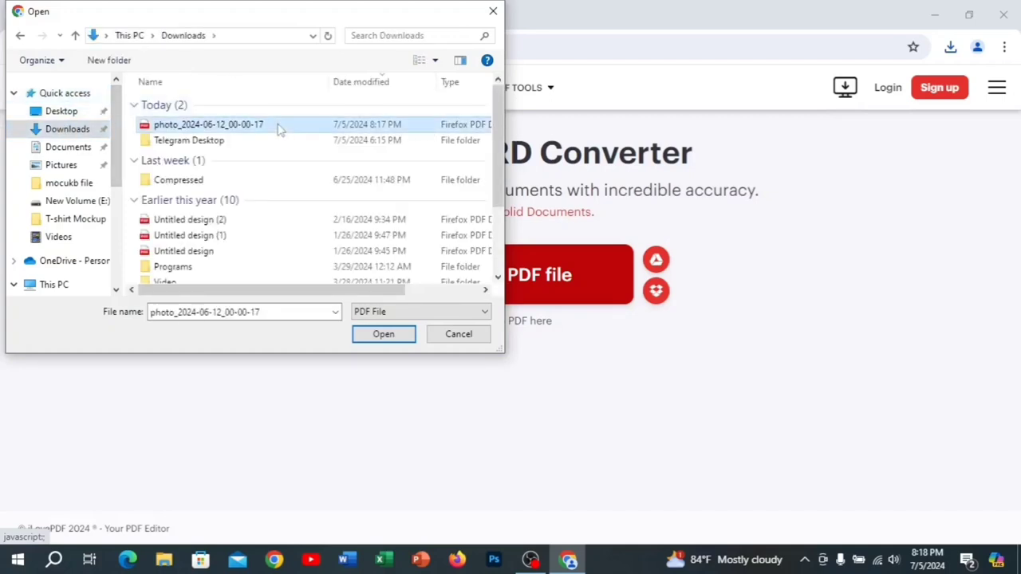
left_click(383, 334)
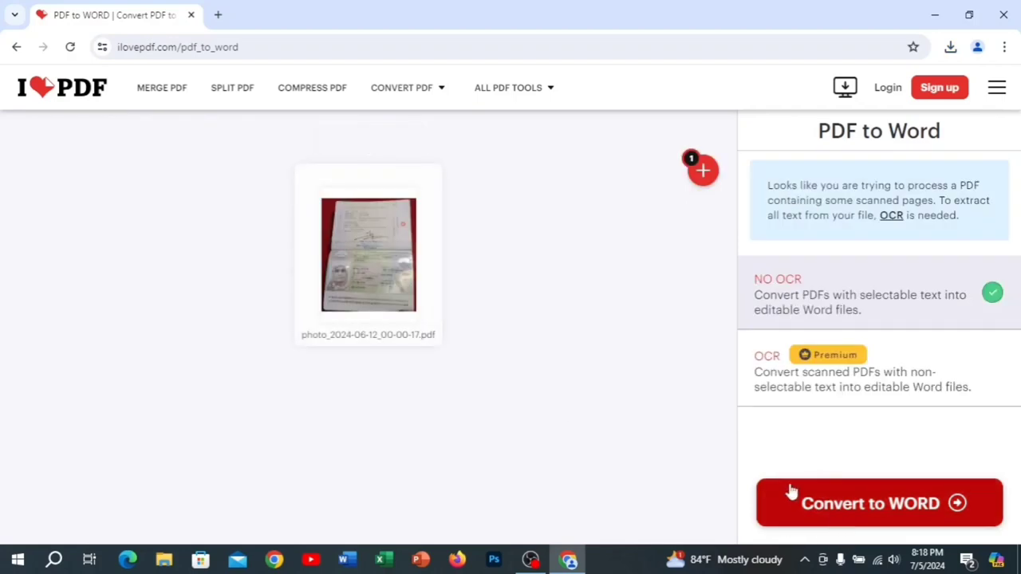
Start the Word conversion, attempt OCR, and dismiss the Upgrade to Premium pop-up.
left_click(845, 512)
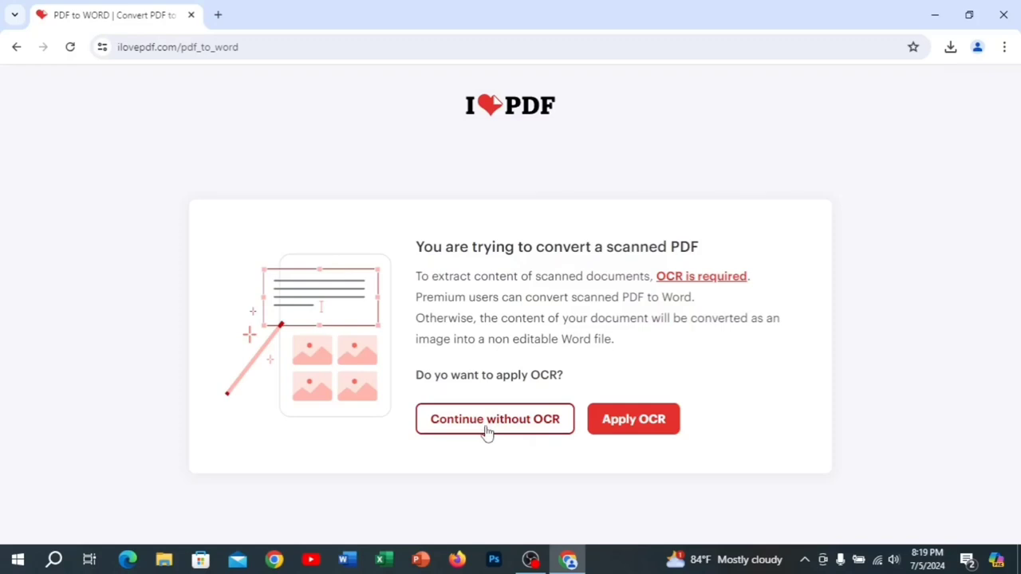
left_click(630, 431)
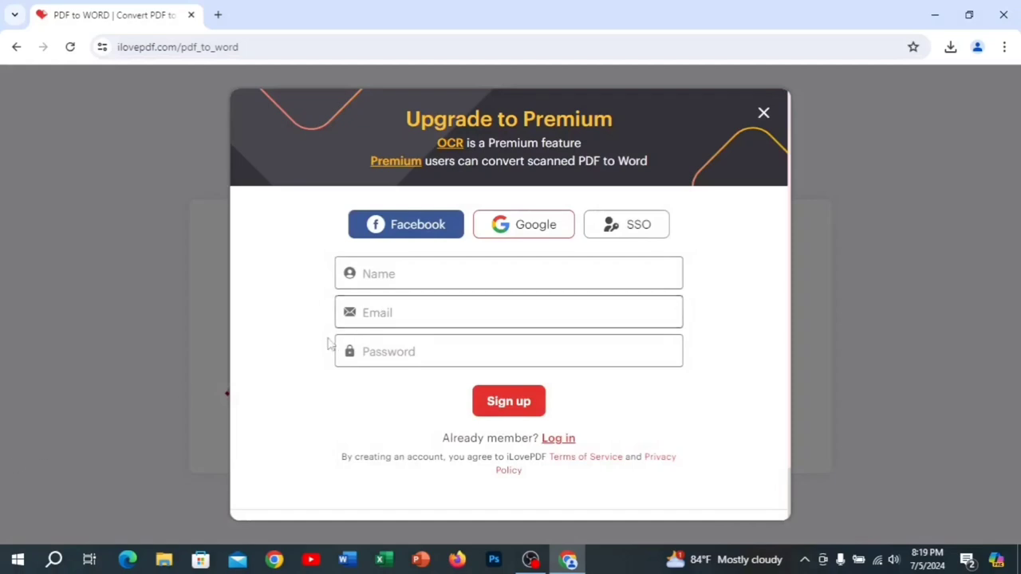
left_click(764, 113)
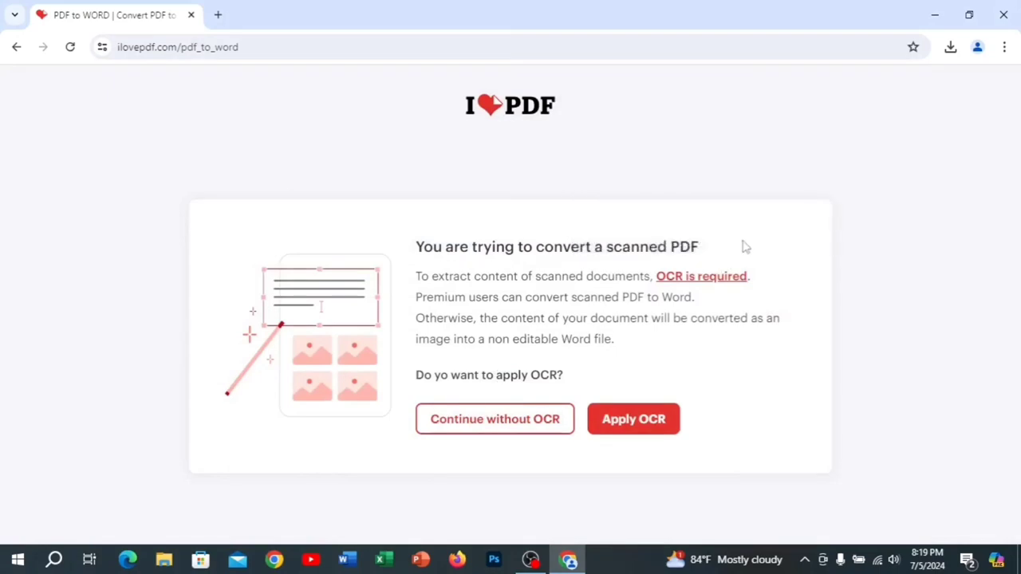
Continue without OCR so the scan converts to a 205 KB Word file.
left_click(471, 421)
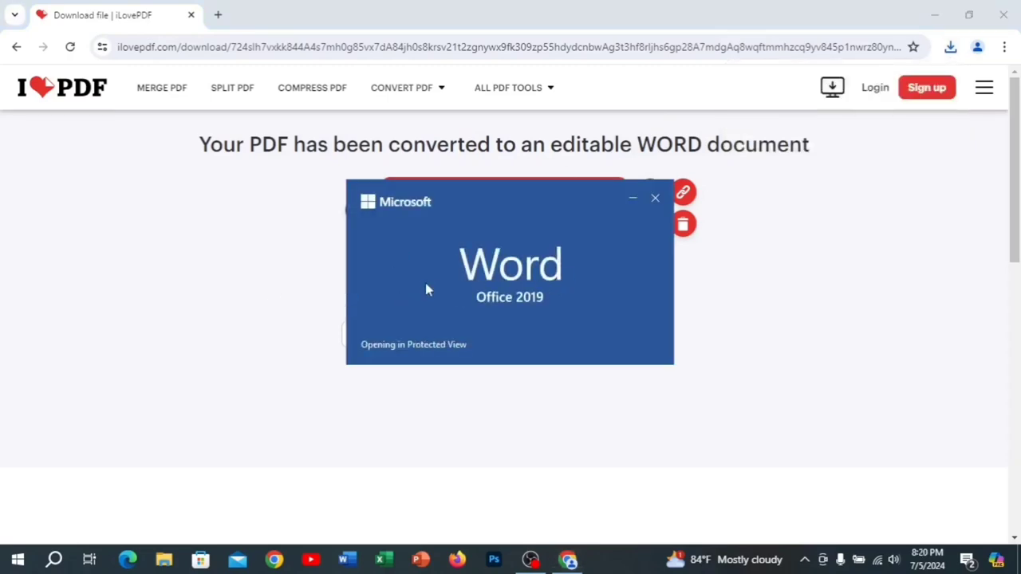
Dismiss the Genuine Office warning, enable editing, confirm the document holds only the passport picture, and close Word.
scroll(293, 197, "down", 1)
scroll(294, 198, "down", 5)
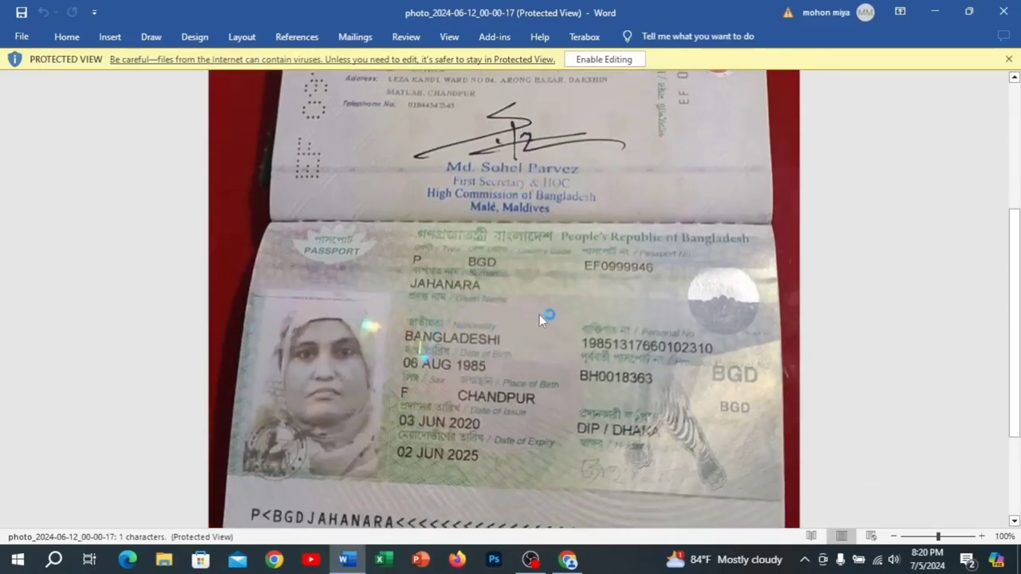
scroll(501, 324, "up", 4)
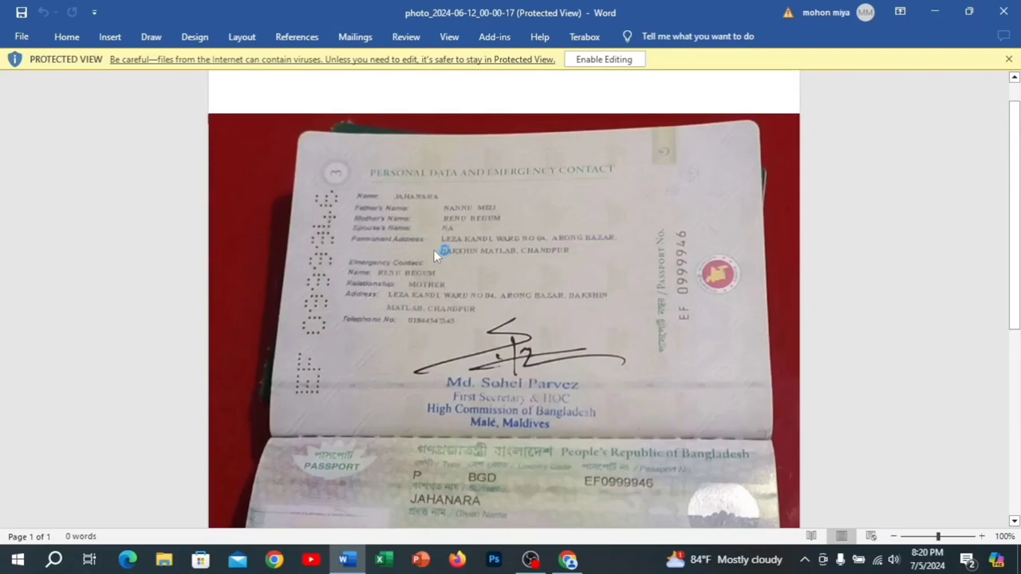
scroll(795, 319, "down", 2)
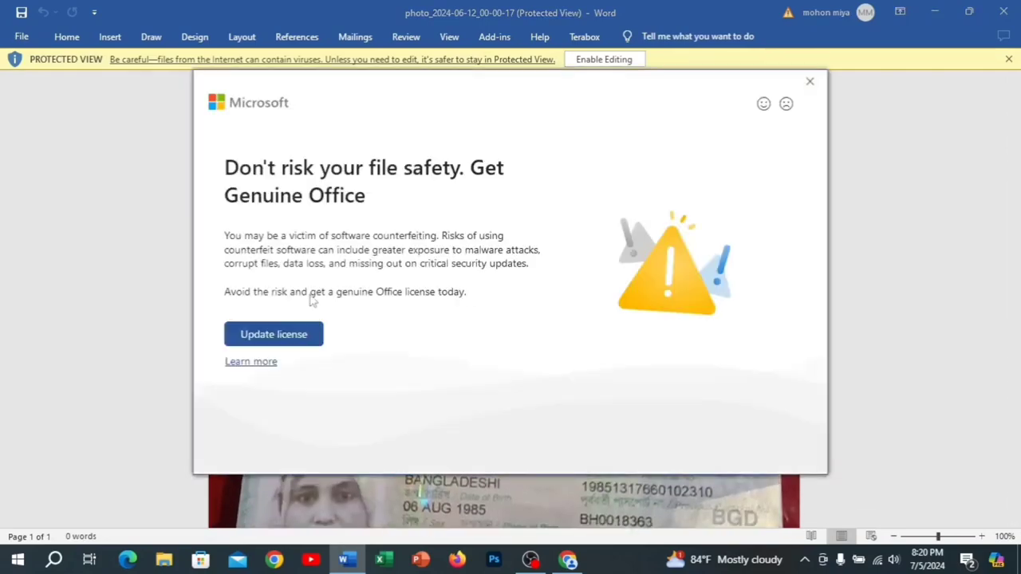
left_click(809, 80)
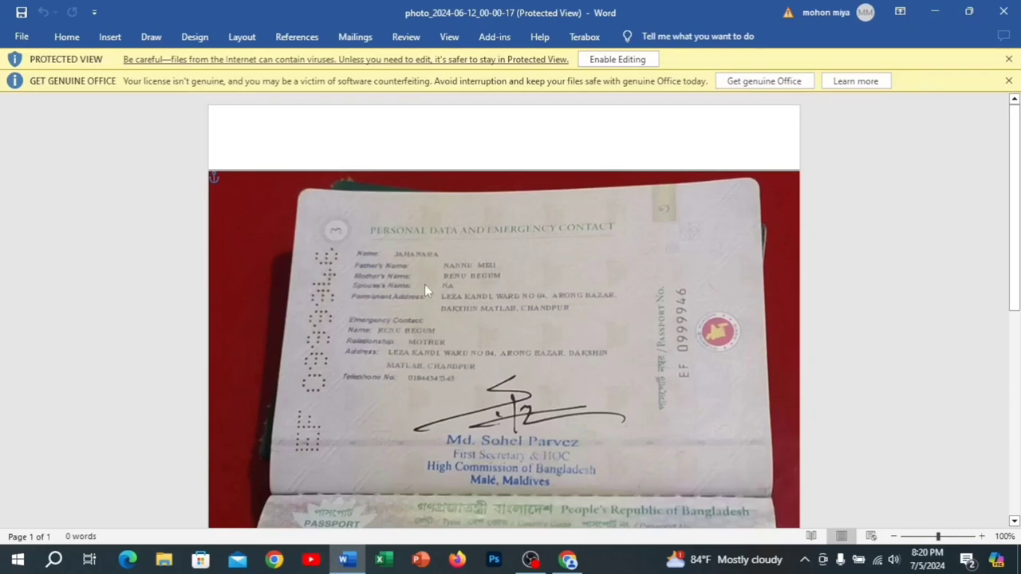
left_click(618, 59)
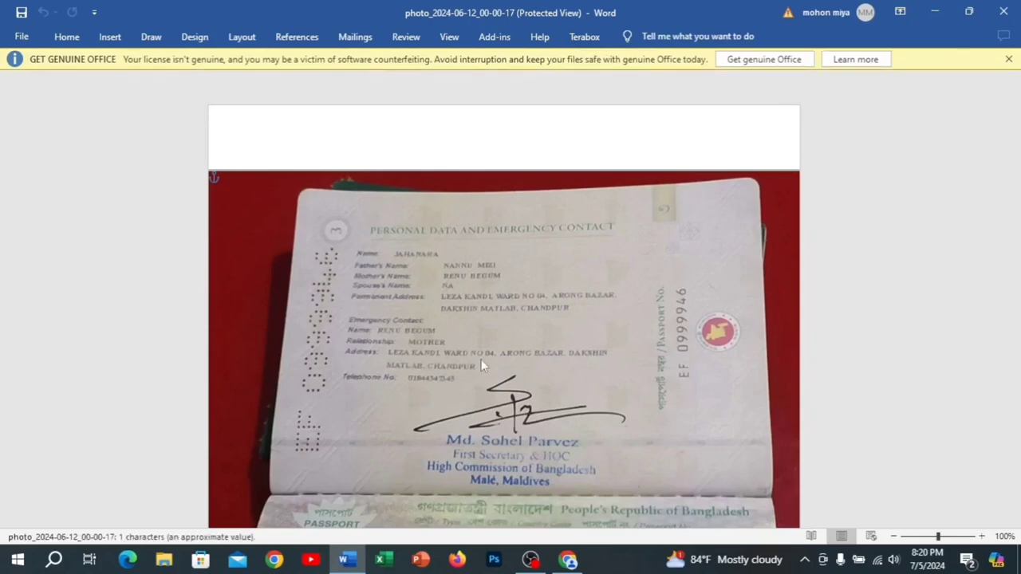
scroll(430, 367, "down", 2)
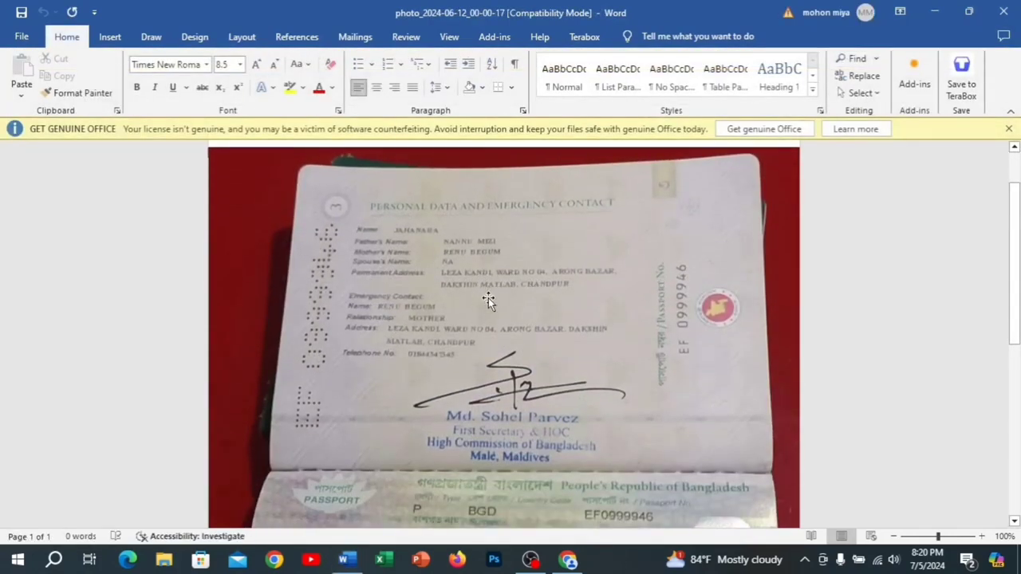
left_click(398, 471)
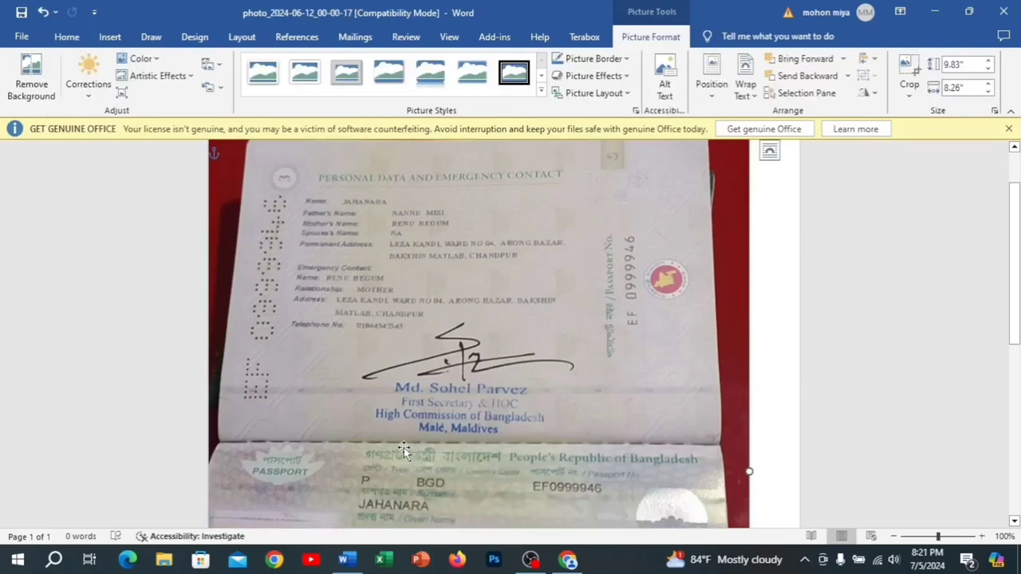
left_click(1003, 11)
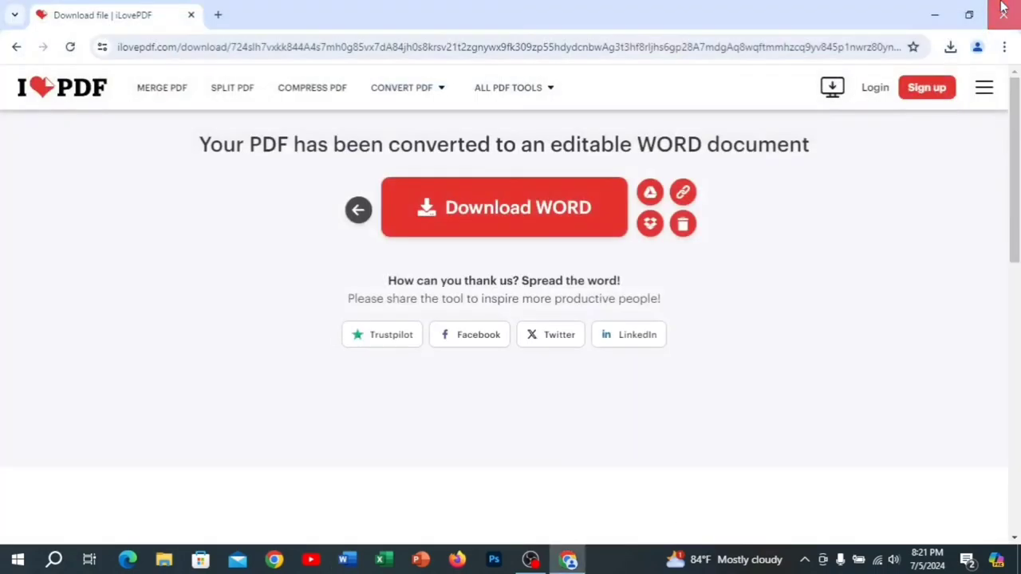
Close the browser, relaunch Chrome from the desktop, and search Google for 'fiverr'.
left_click(1003, 10)
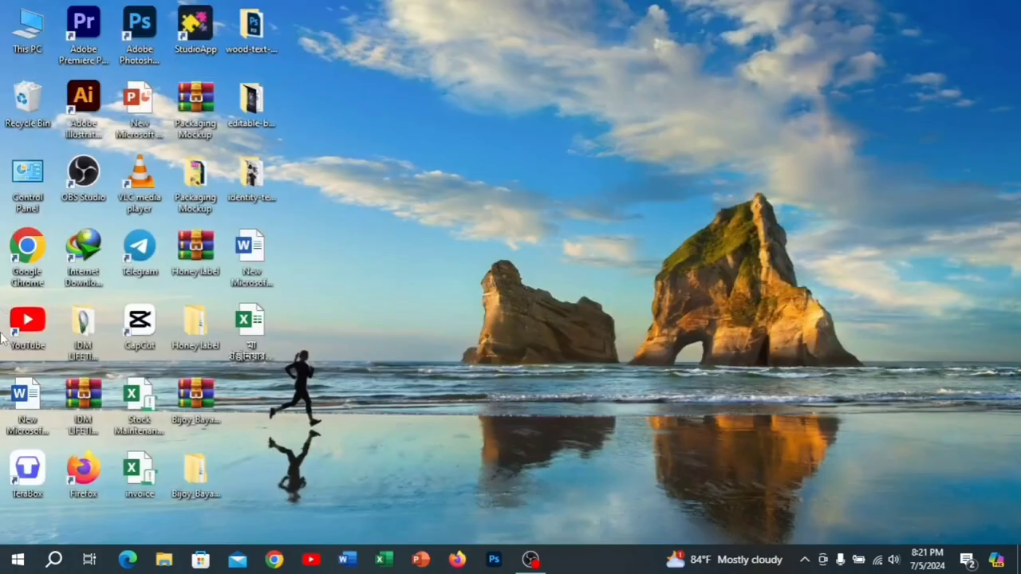
double_click(24, 261)
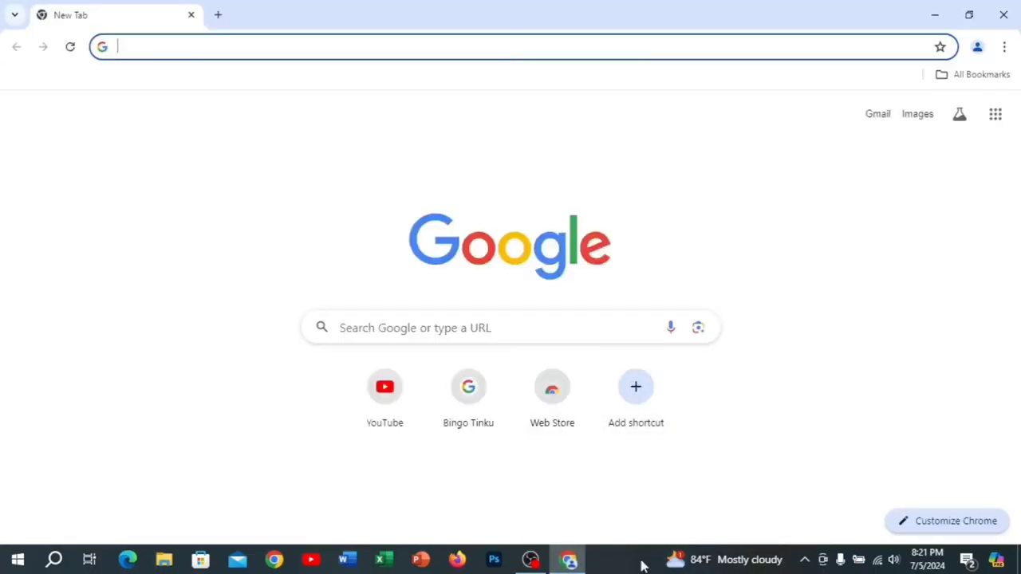
left_click(456, 328)
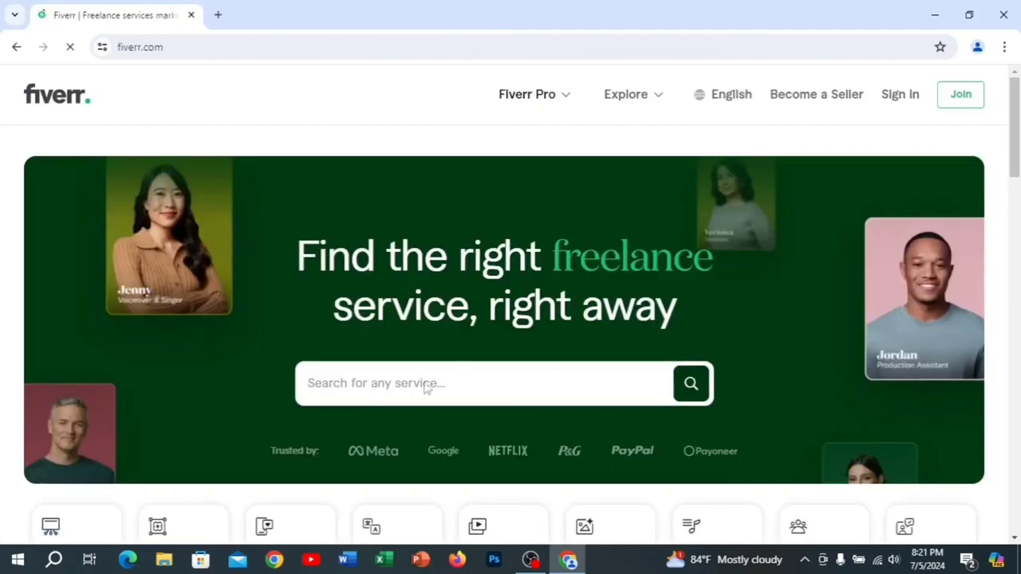
Search Fiverr for 'convert pdf to word' by typing 'pdf' and picking the suggestion.
scroll(368, 267, "down", 2)
left_click(383, 232)
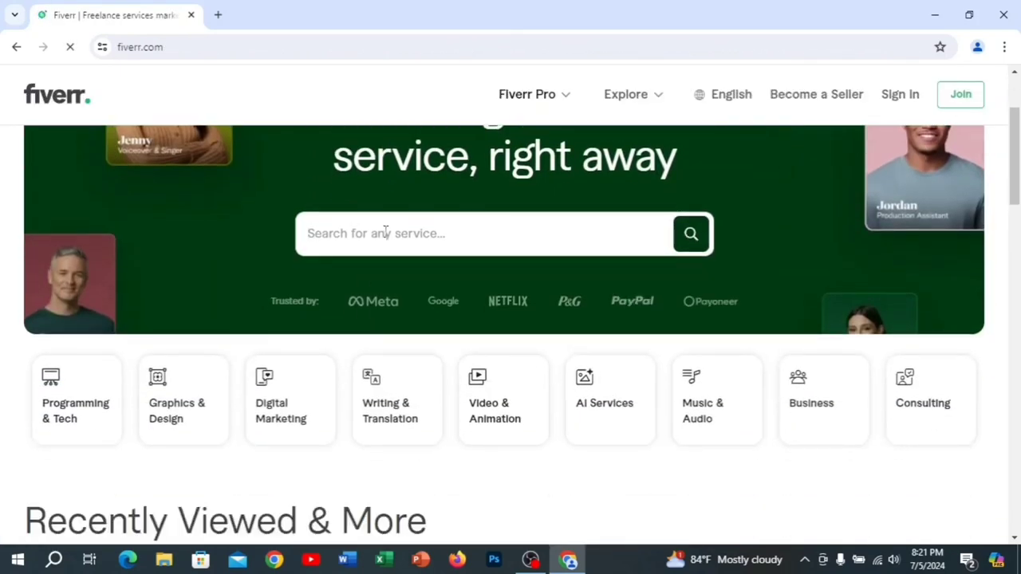
type("pd")
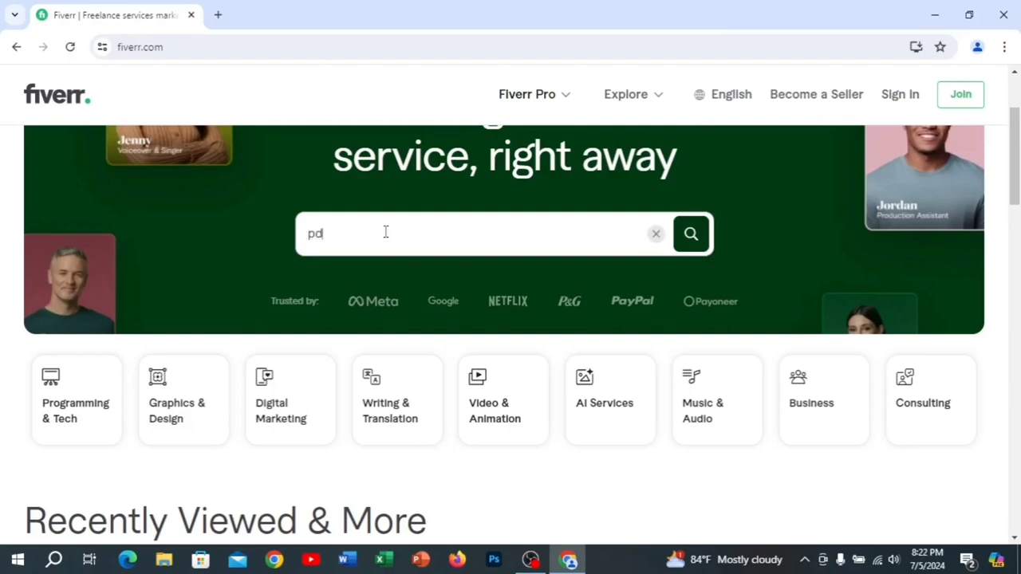
type("f")
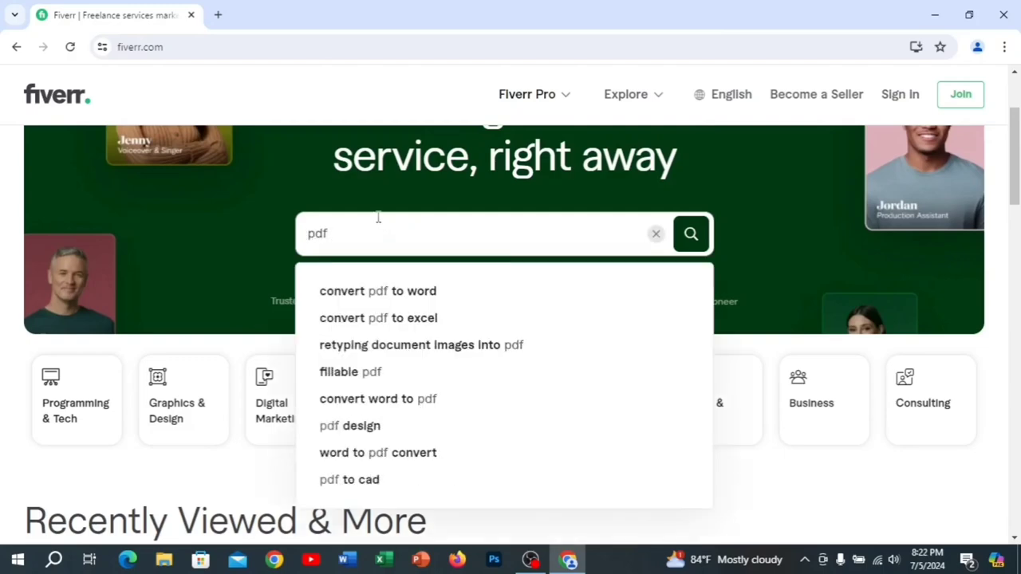
left_click(392, 290)
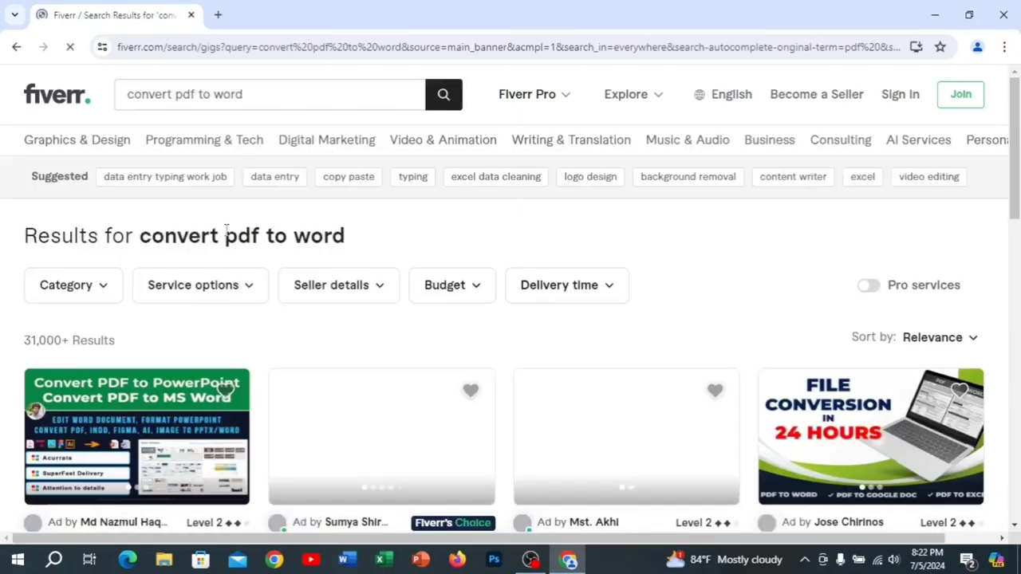
Scroll through the 31,000+ PDF-to-Word gig results, mostly starting from $10.
scroll(2, 302, "down", 2)
scroll(159, 311, "down", 1)
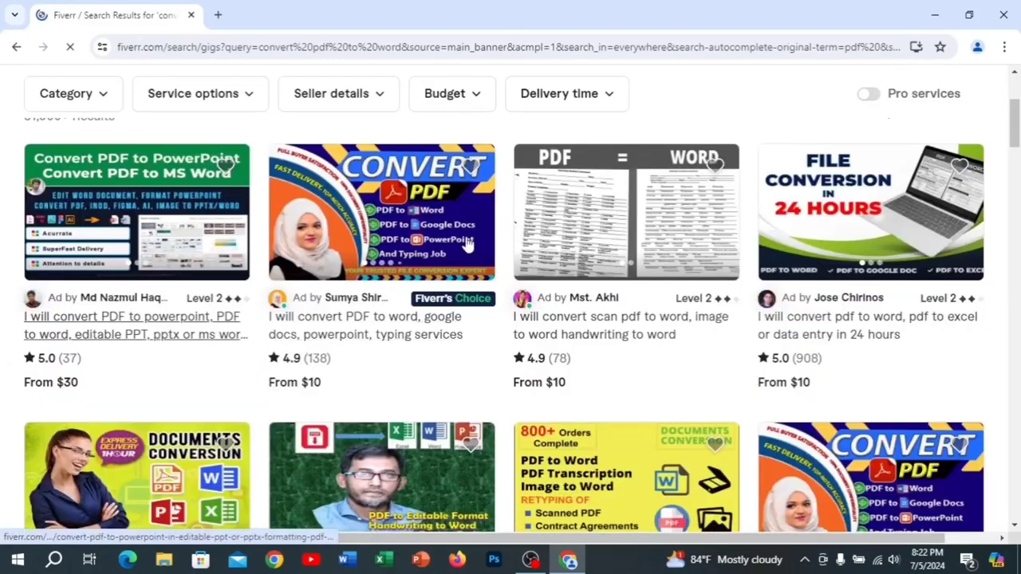
scroll(864, 227, "down", 2)
scroll(864, 227, "down", 2)
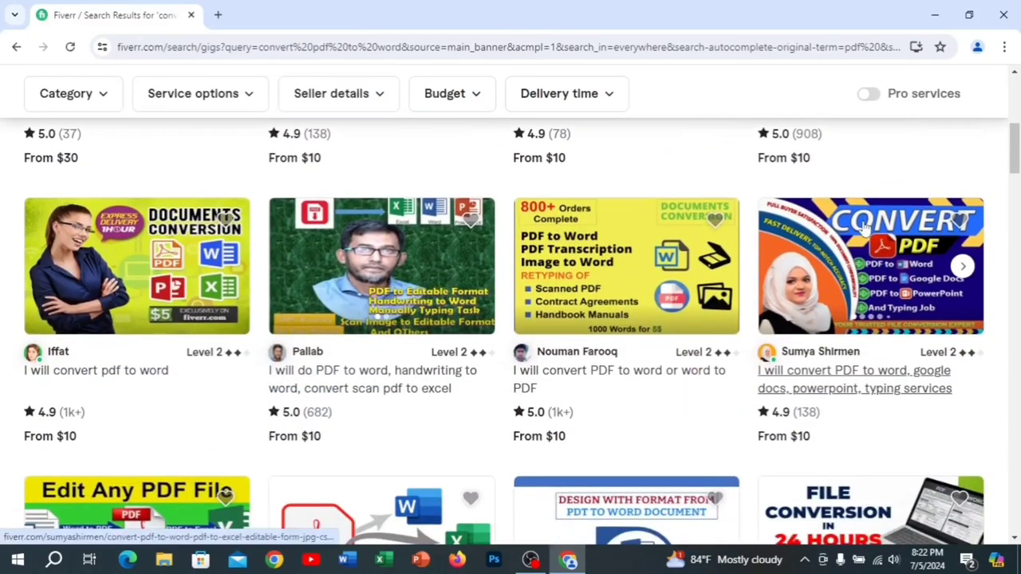
scroll(42, 247, "up", 3)
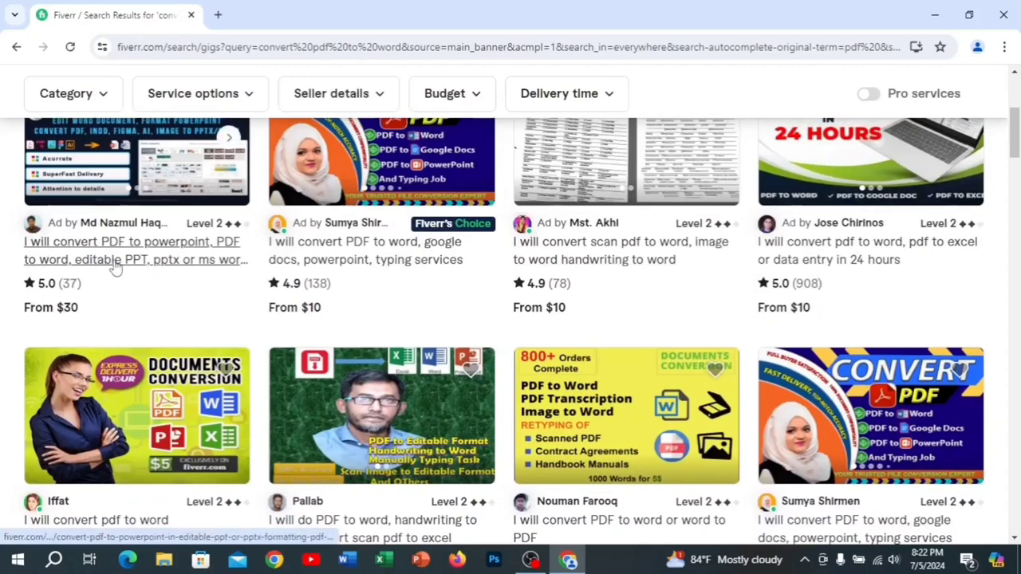
scroll(42, 247, "up", 2)
scroll(680, 292, "down", 3)
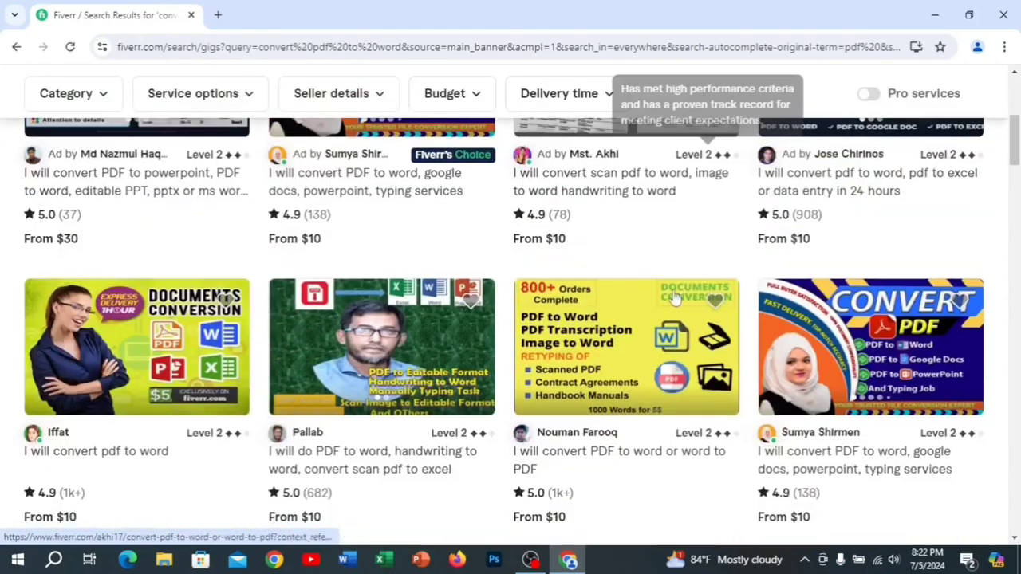
scroll(487, 287, "down", 2)
scroll(563, 220, "up", 3)
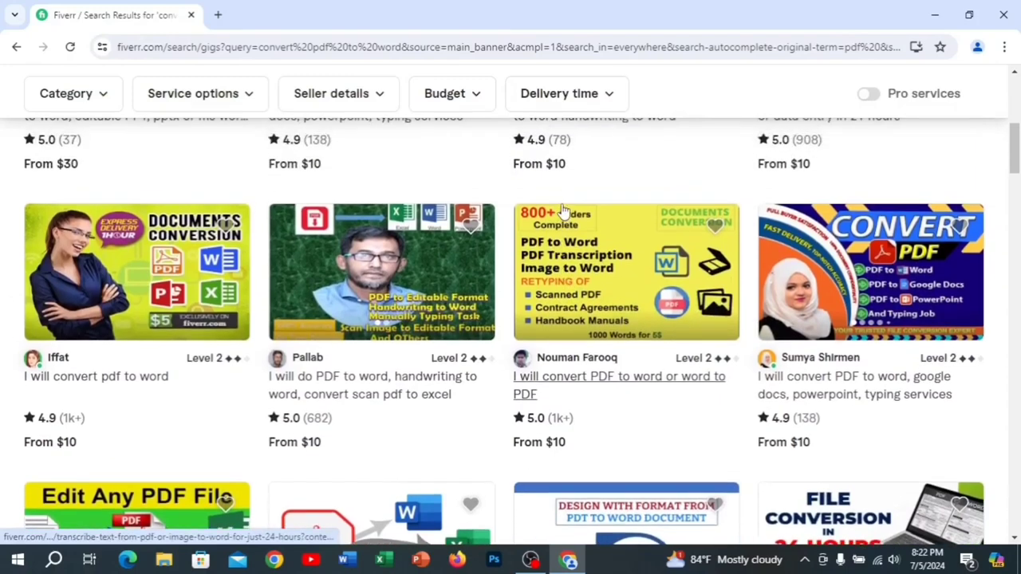
scroll(797, 319, "down", 1)
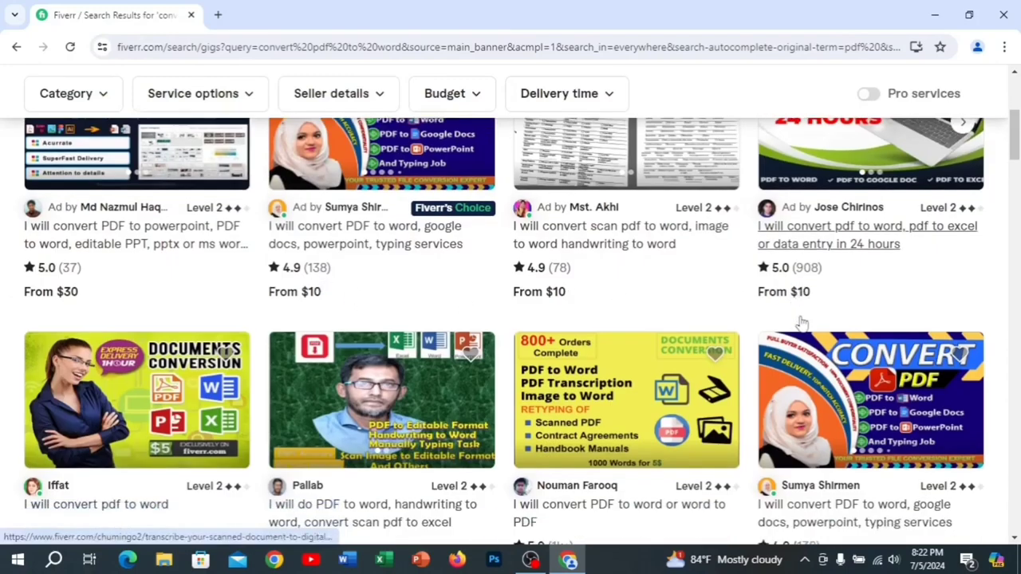
scroll(516, 450, "down", 1)
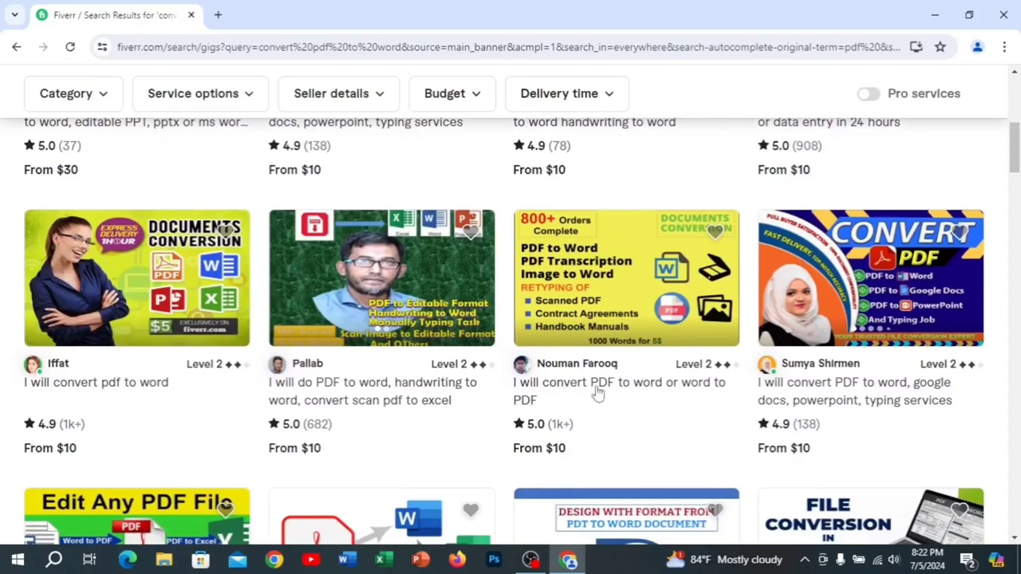
Open the 'I will convert PDF to word or word to PDF' gig in a new tab.
left_click(588, 307)
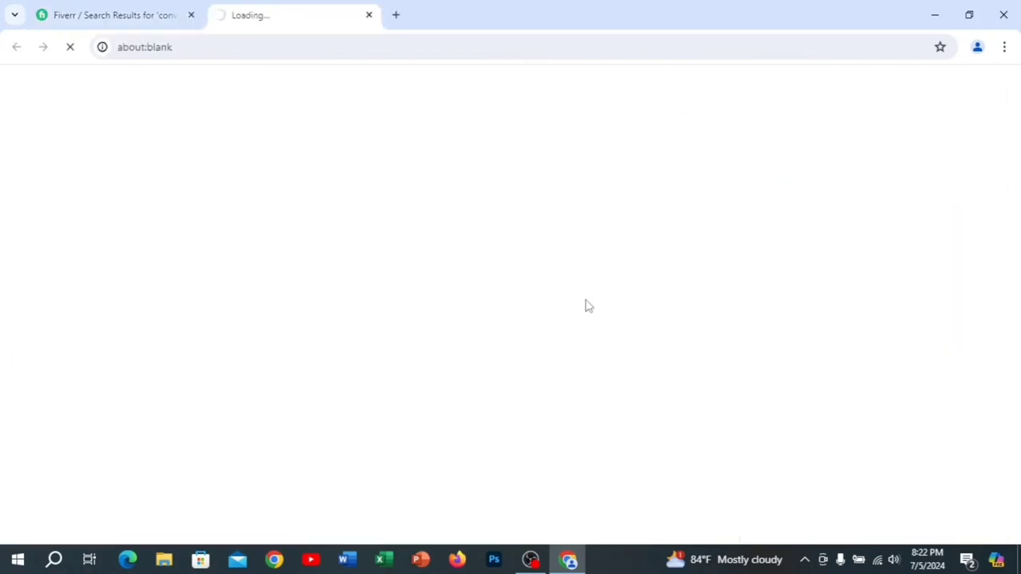
scroll(411, 301, "down", 1)
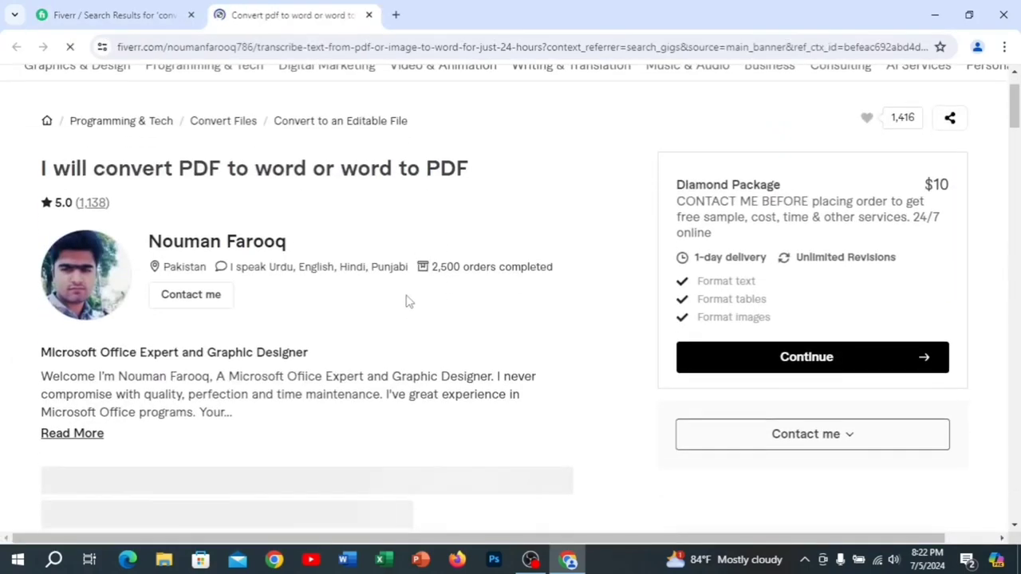
scroll(410, 302, "down", 1)
scroll(403, 296, "down", 1)
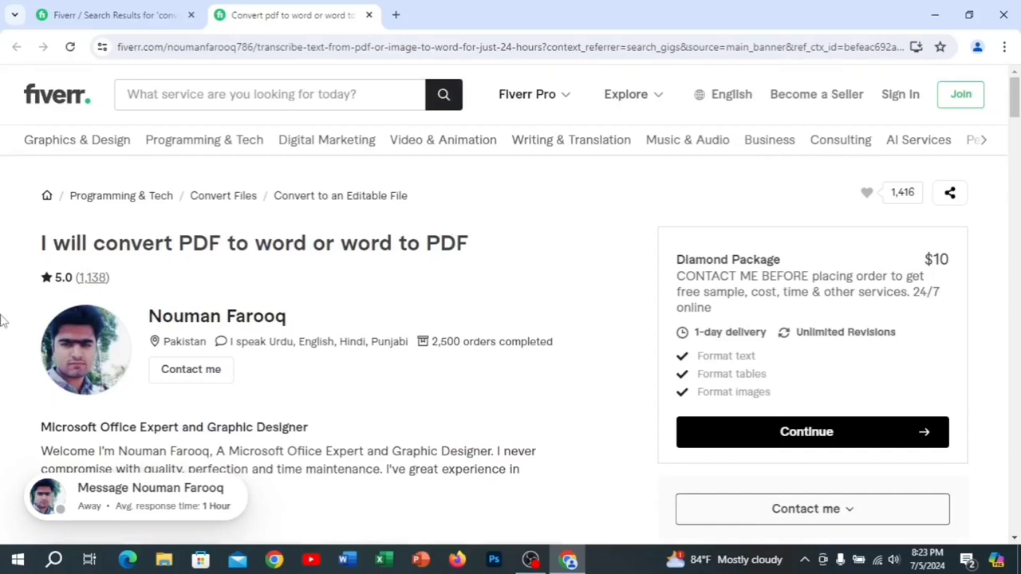
Highlight the gig title and its 5.0 rating, then review the $10 1-day package.
left_click_drag(26, 252, 221, 280)
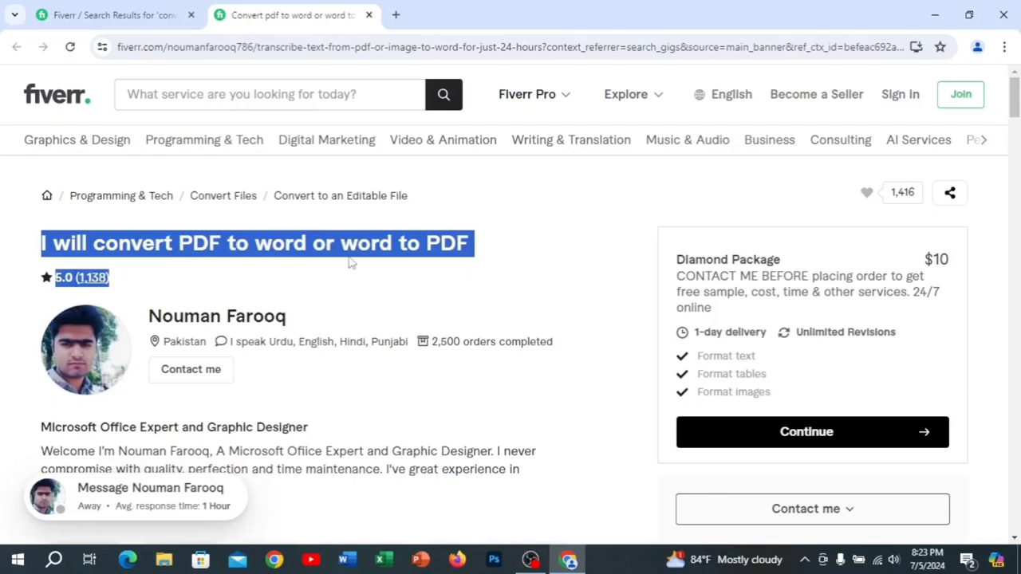
left_click(524, 258)
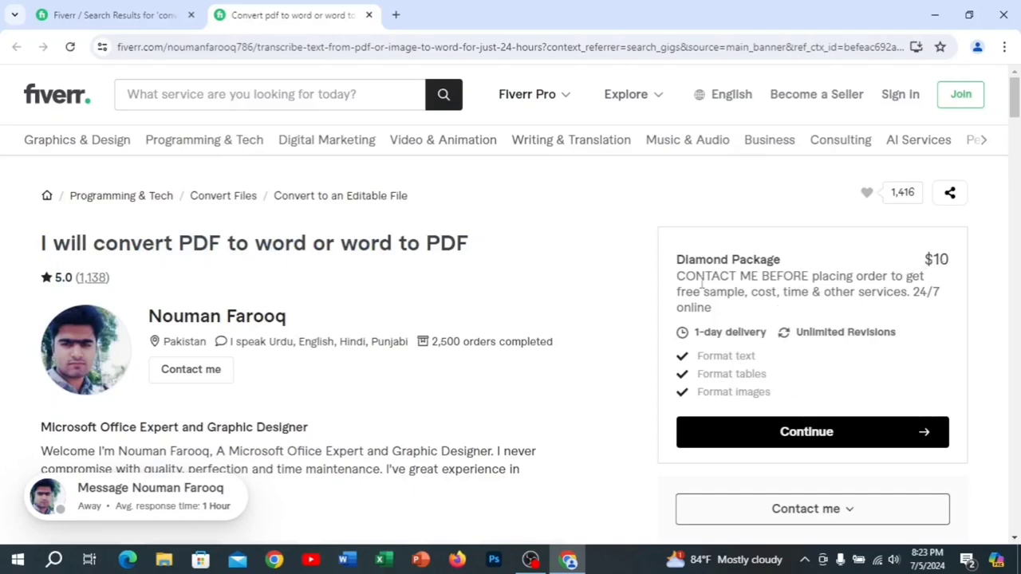
scroll(776, 289, "down", 2)
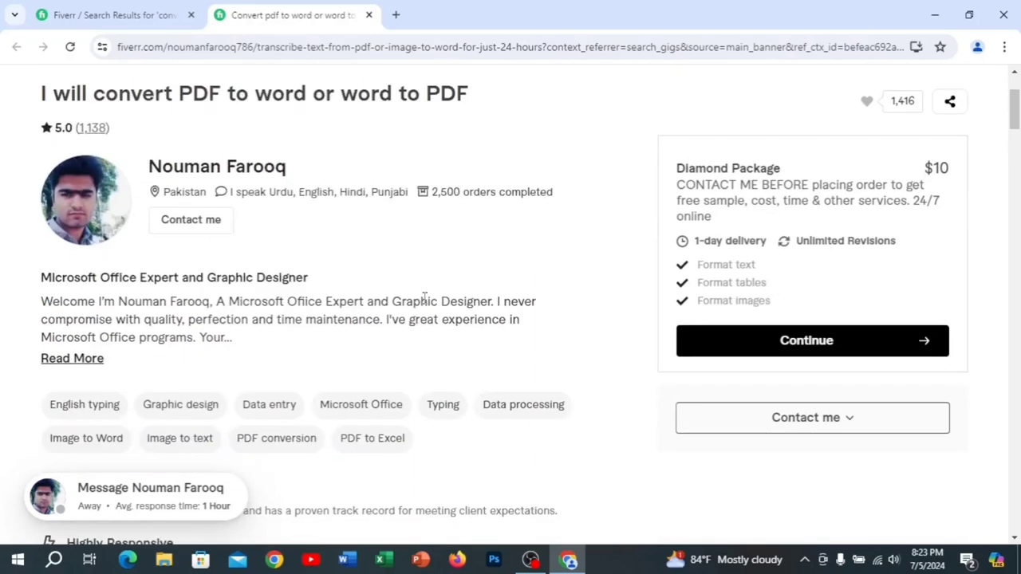
scroll(425, 299, "up", 2)
scroll(107, 283, "down", 2)
scroll(112, 280, "down", 4)
scroll(82, 142, "up", 1)
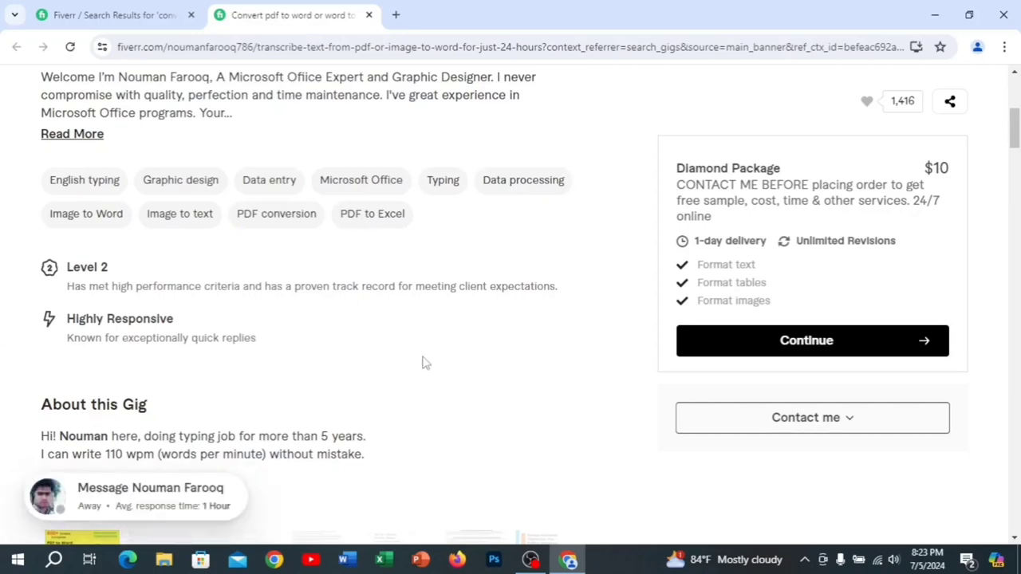
scroll(366, 359, "up", 3)
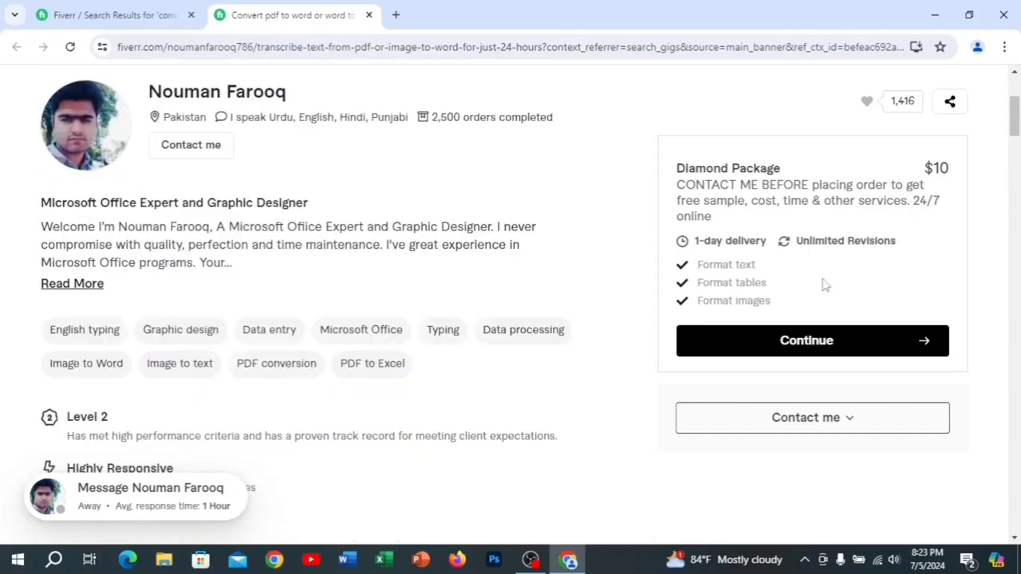